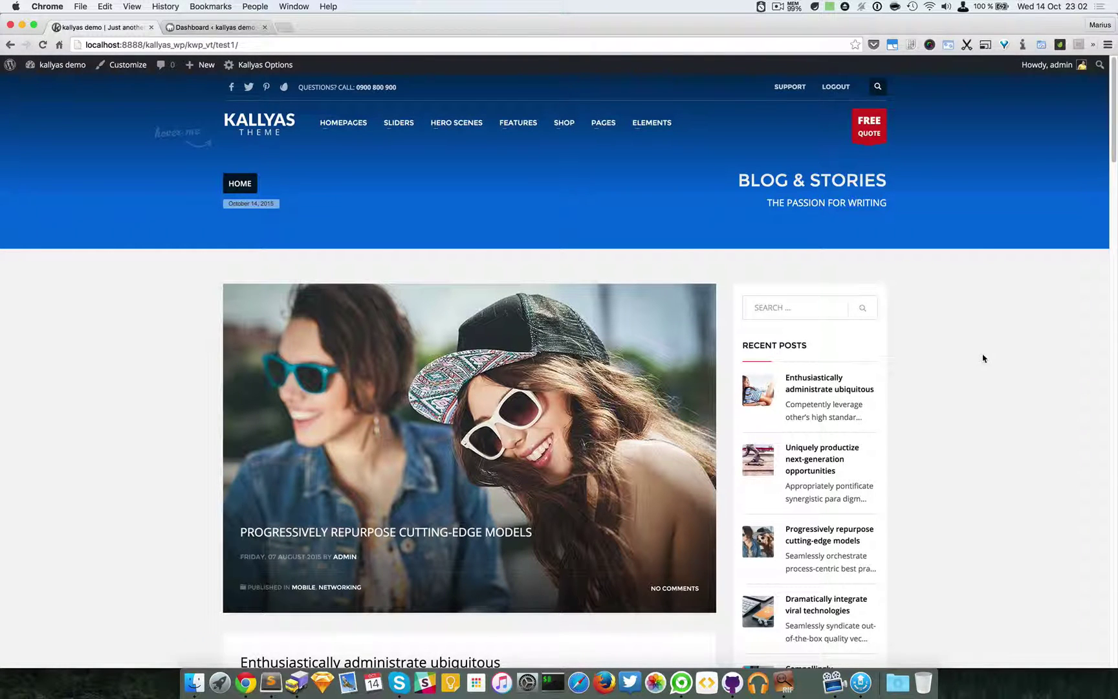
From the Sliders menu, open the Wow Slider Blast, FlyOut and Blinds demos in new tabs
{"action": "mouse_move", "coordinate": [400, 128]}
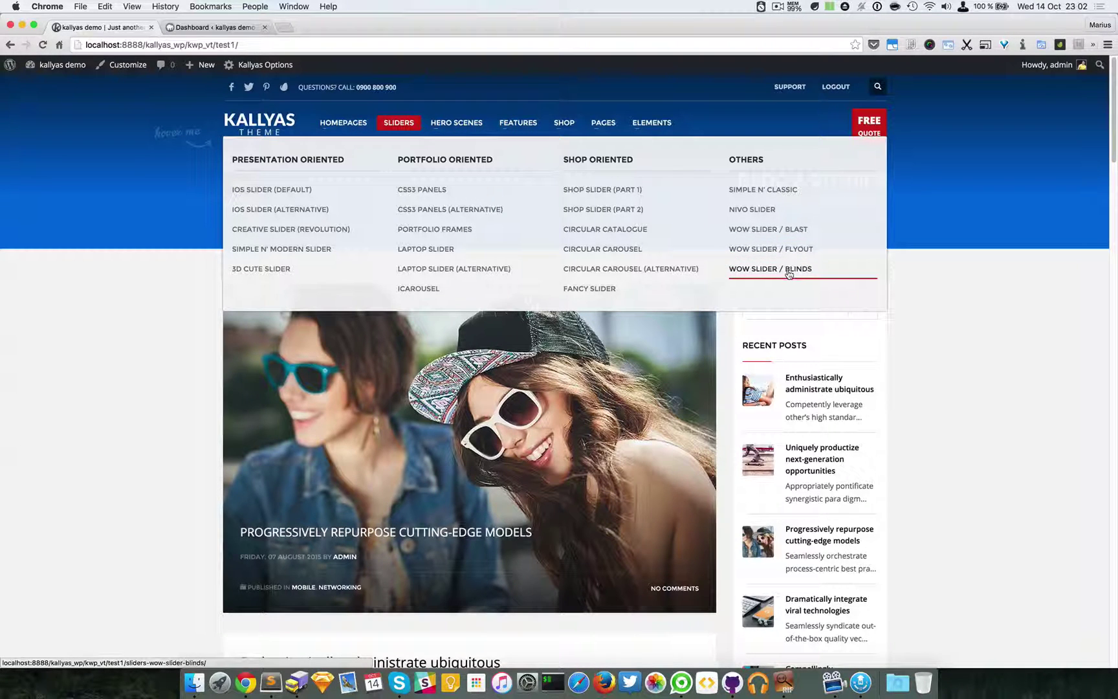
{"action": "left_click", "coordinate": [779, 230], "text": "super"}
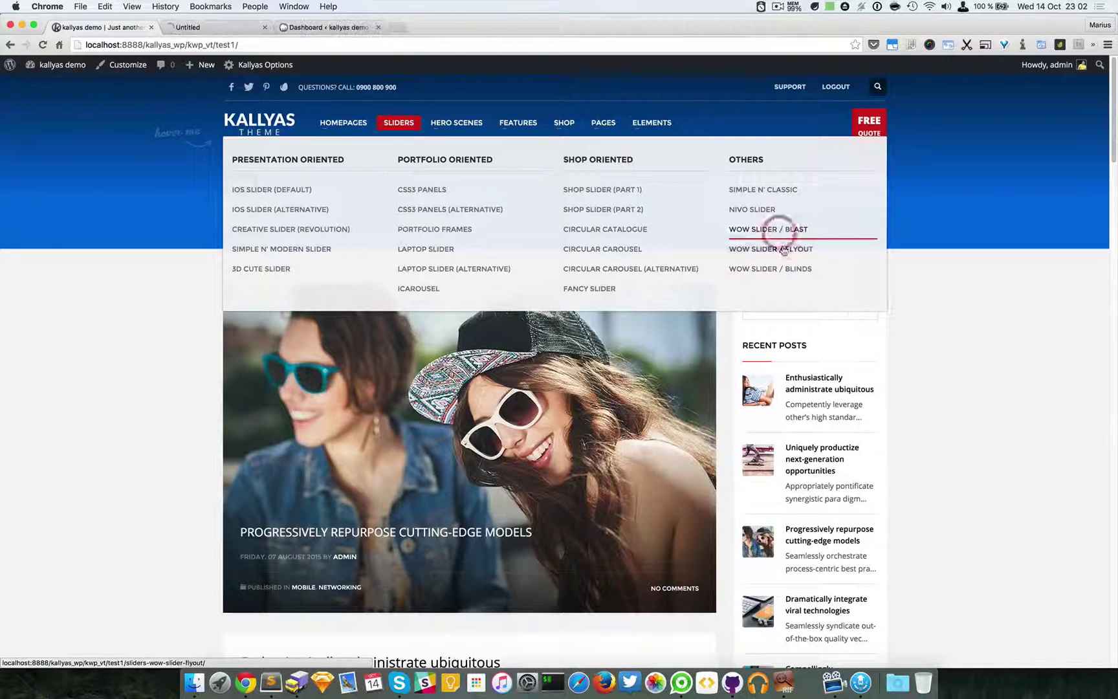
{"action": "left_click", "coordinate": [783, 250], "text": "super"}
{"action": "left_click", "coordinate": [780, 268], "text": "super"}
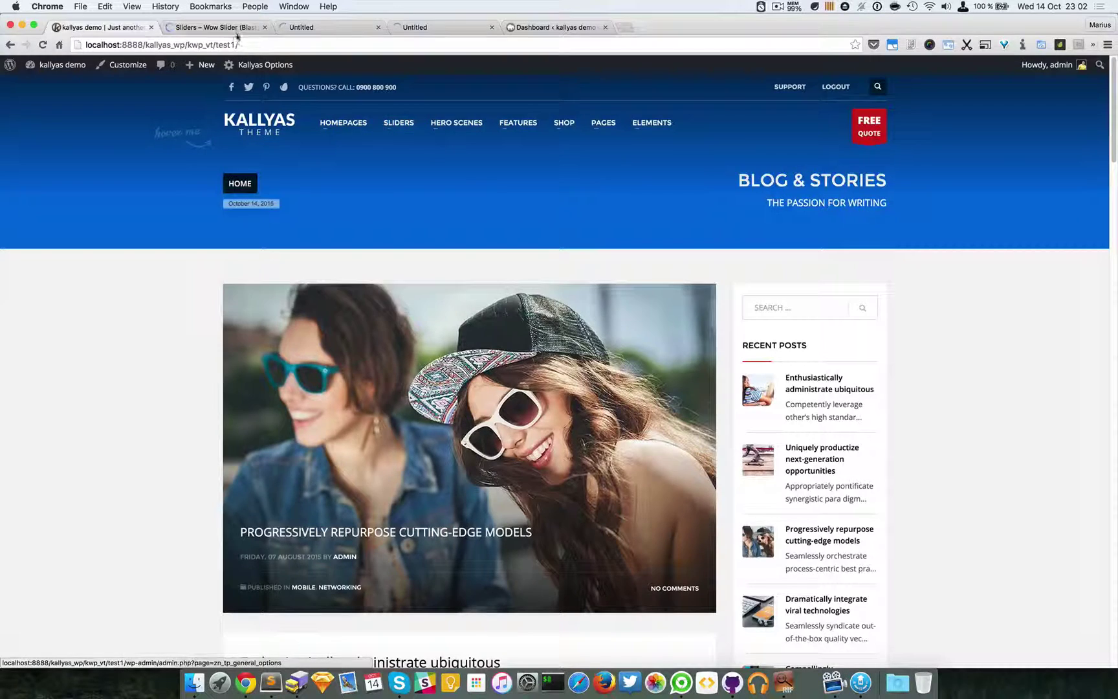
Step through the Blast demo slides to the CARDIO TRAINING slide
{"action": "left_click", "coordinate": [233, 29]}
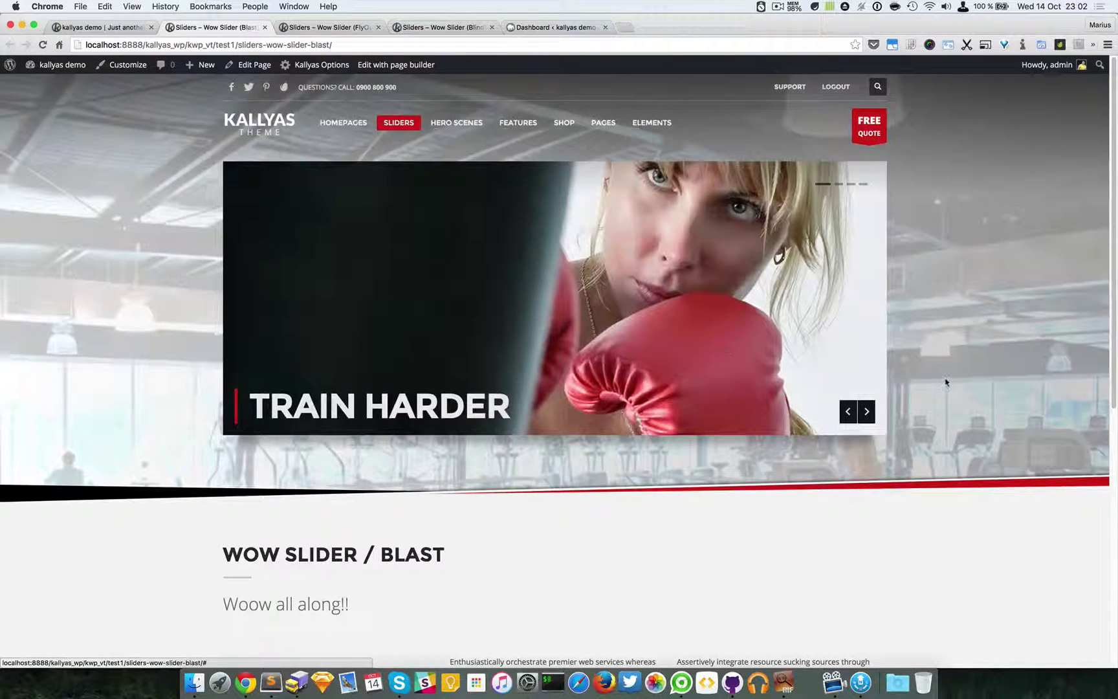
{"action": "left_click", "coordinate": [865, 417]}
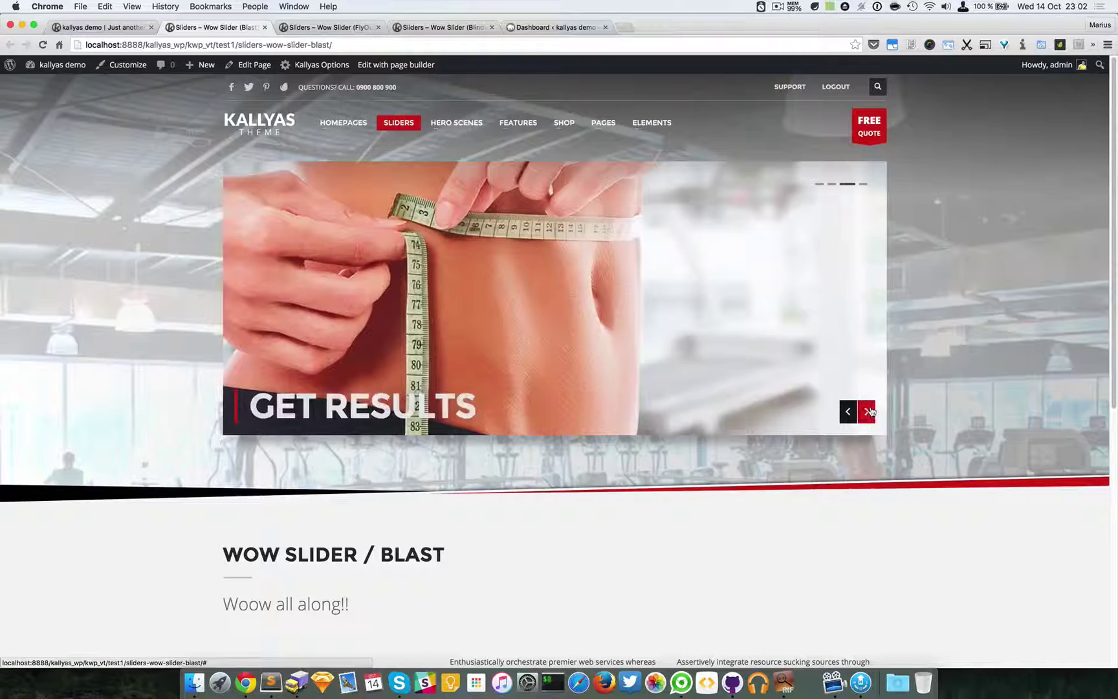
{"action": "left_click", "coordinate": [870, 411]}
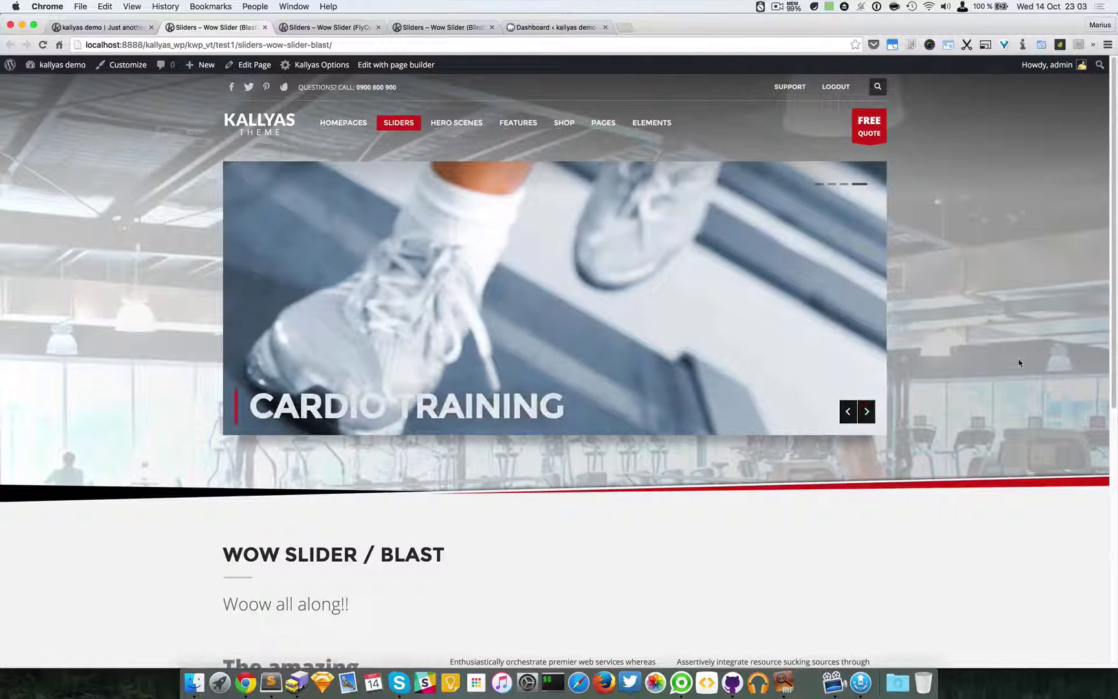
Cycle the FlyOut demo through its plant, wine bottle and mug slides, then advance Blast to TRAIN HARDER
{"action": "left_click", "coordinate": [322, 27]}
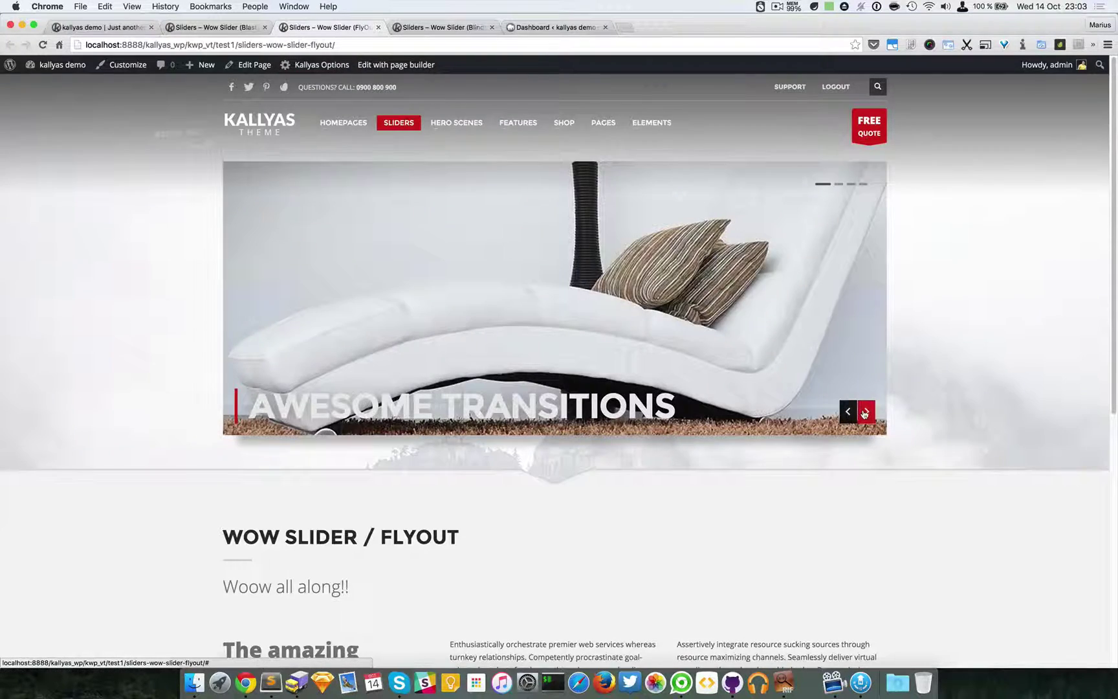
{"action": "left_click", "coordinate": [865, 412]}
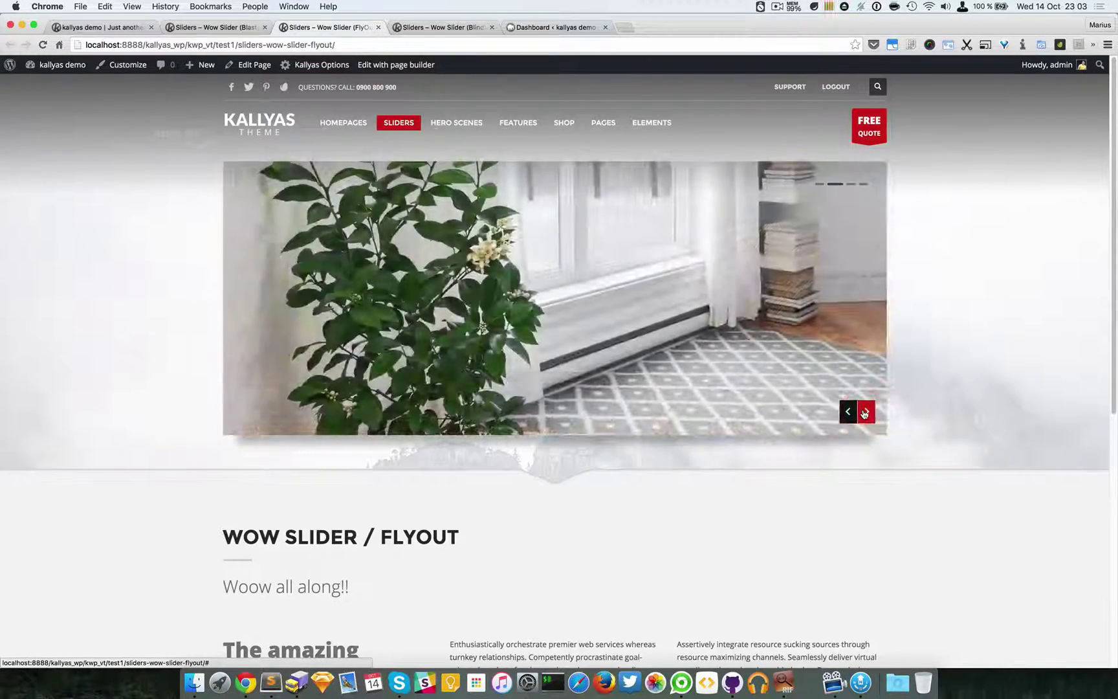
{"action": "left_click", "coordinate": [865, 412]}
{"action": "left_click", "coordinate": [865, 411]}
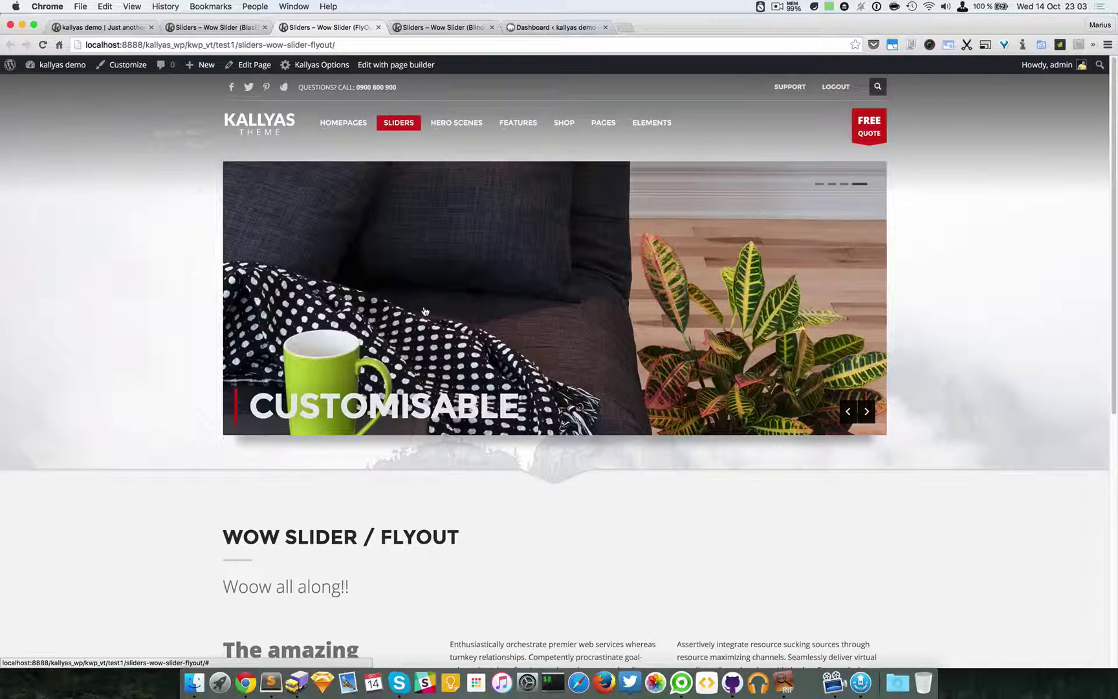
{"action": "left_click", "coordinate": [866, 412]}
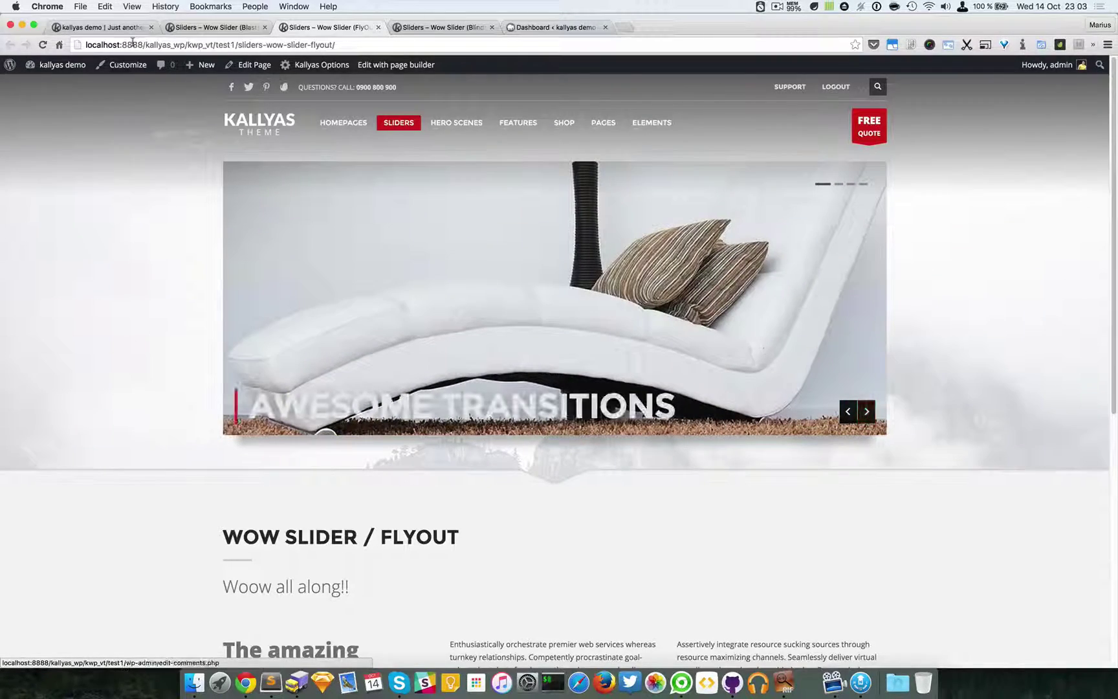
{"action": "left_click", "coordinate": [213, 27]}
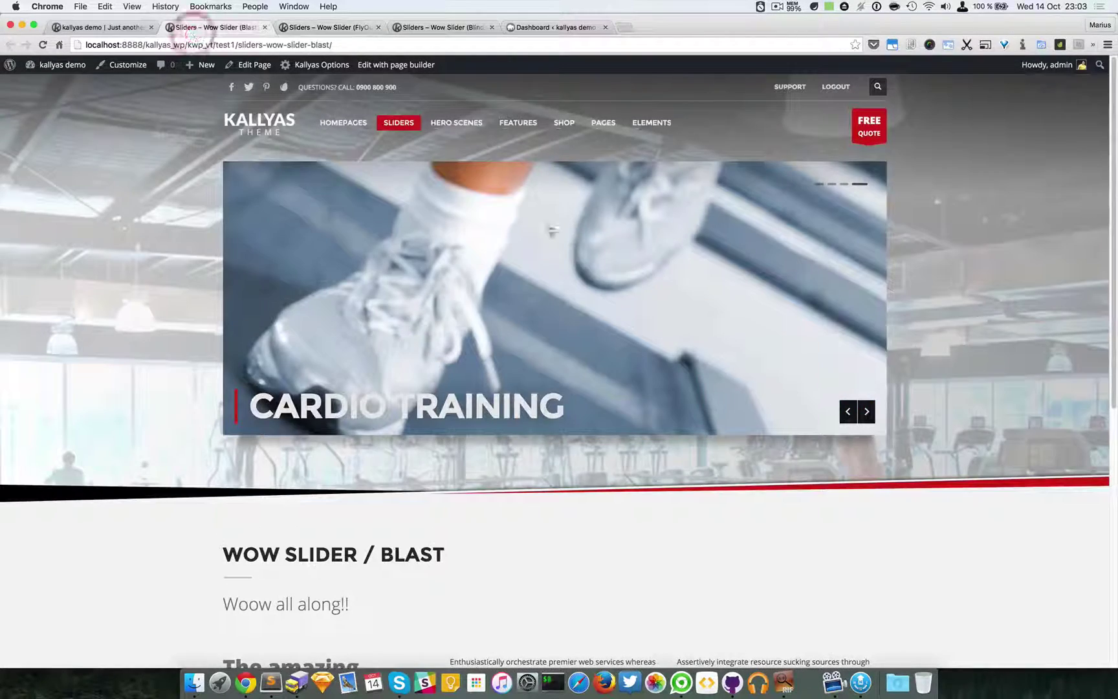
{"action": "left_click", "coordinate": [866, 411]}
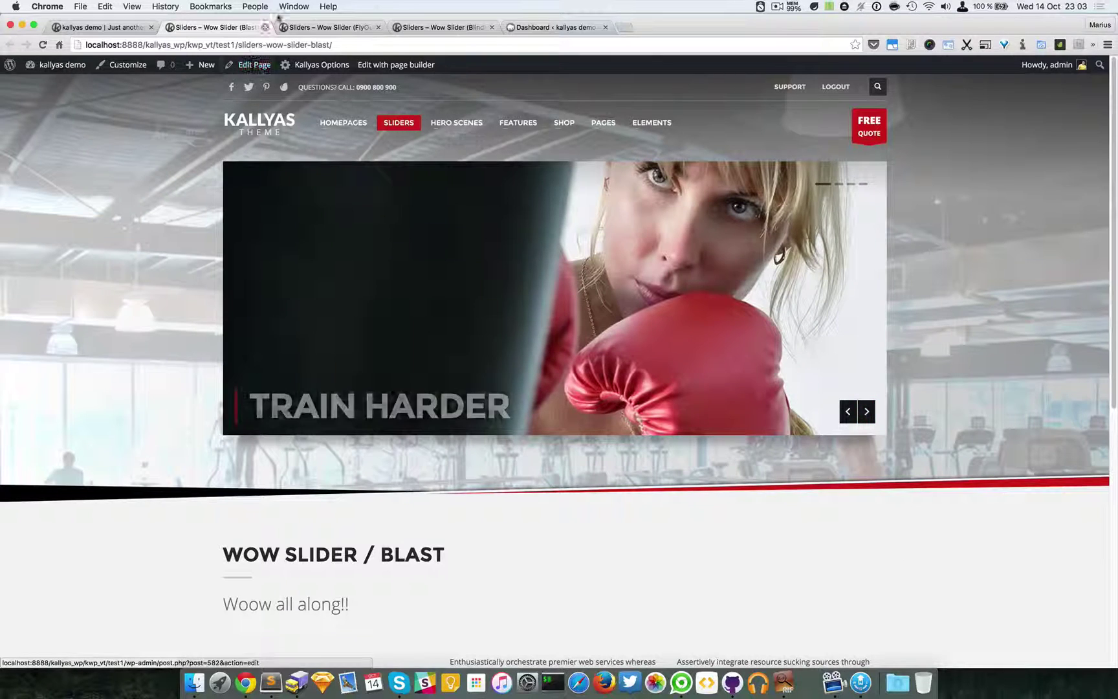
Play the Blinds demo through its wine-bottle, mug, lounge-chair, plant and grapes slides
{"action": "left_click", "coordinate": [414, 28]}
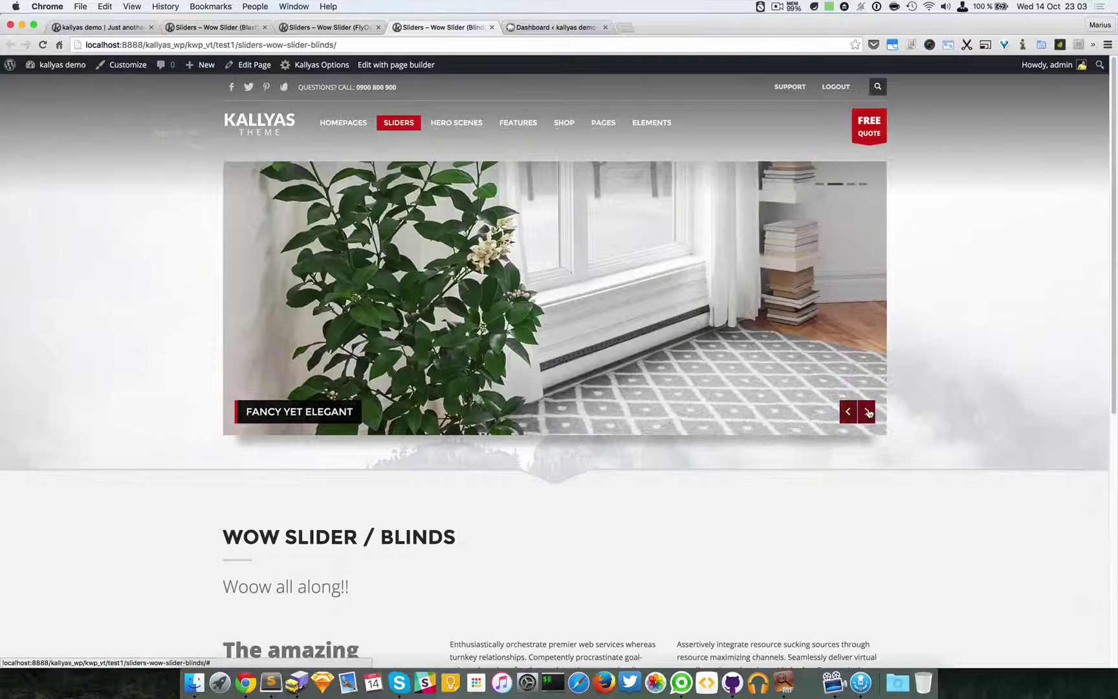
{"action": "left_click", "coordinate": [867, 411]}
{"action": "left_click", "coordinate": [868, 412]}
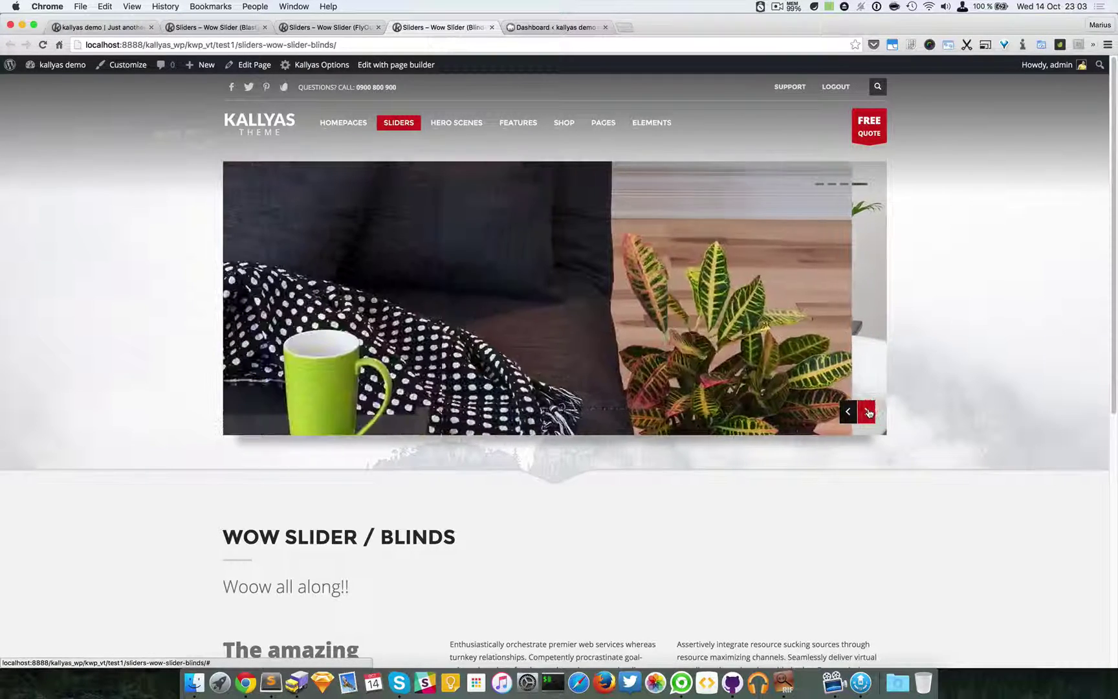
{"action": "left_click", "coordinate": [868, 412]}
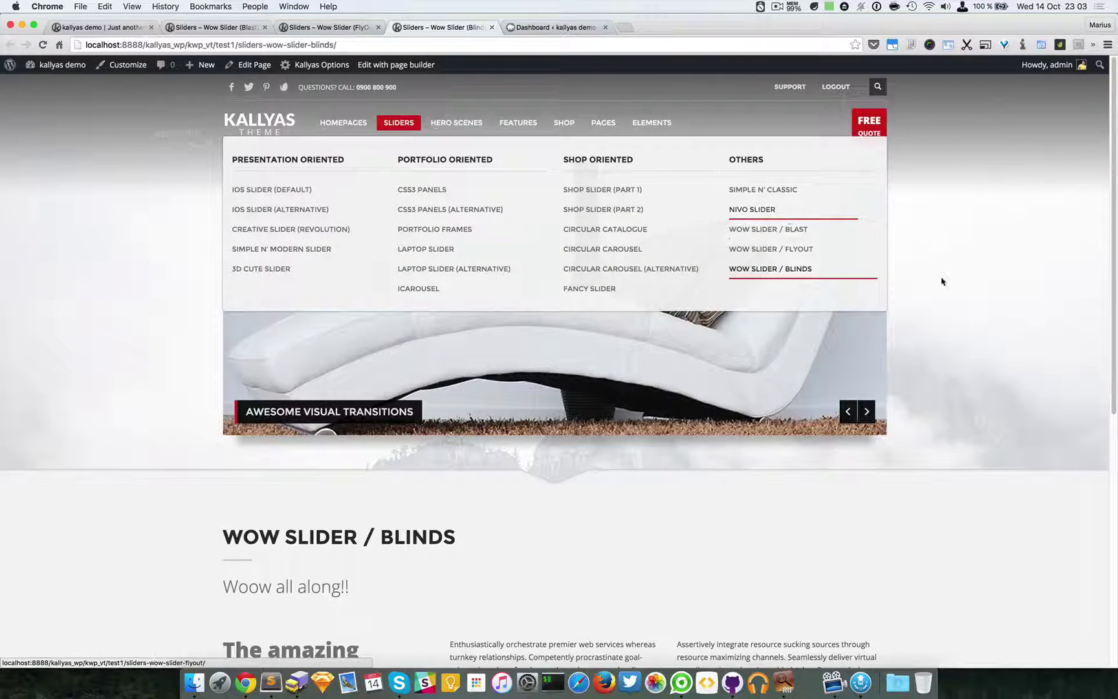
{"action": "left_click", "coordinate": [863, 412]}
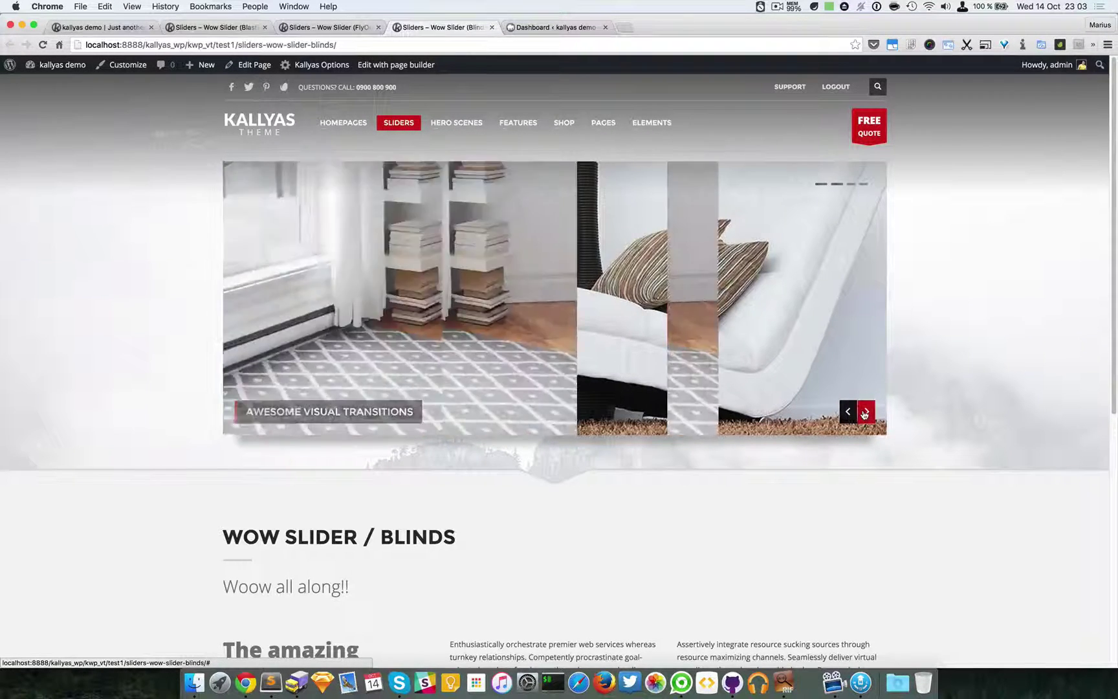
{"action": "left_click", "coordinate": [864, 413]}
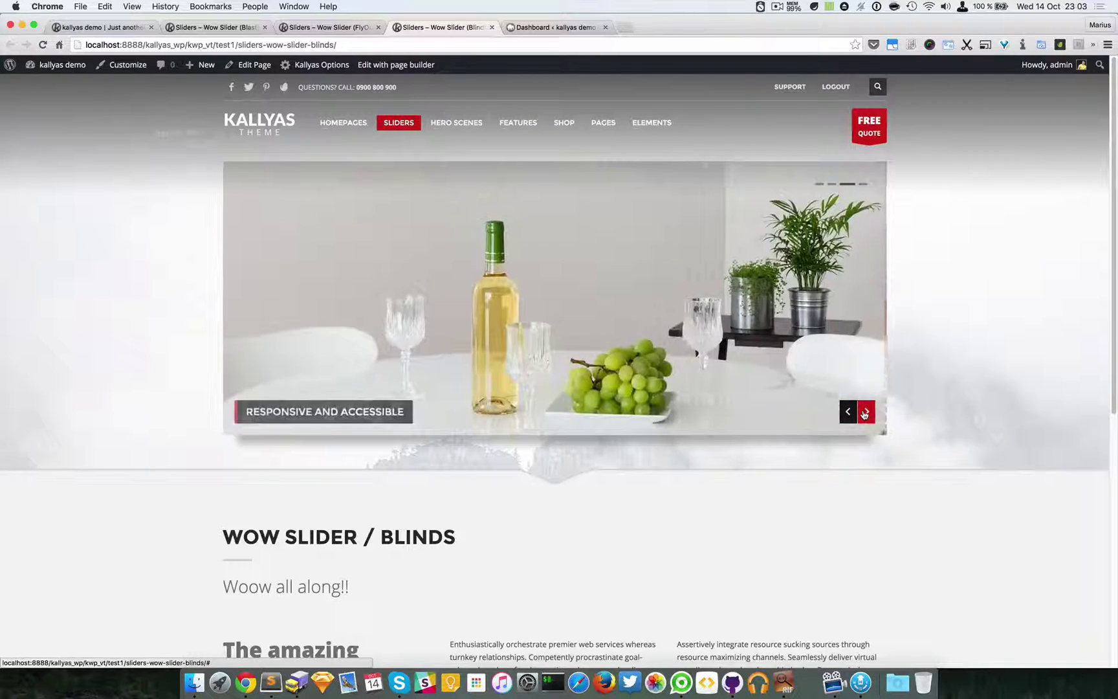
{"action": "left_click", "coordinate": [864, 412]}
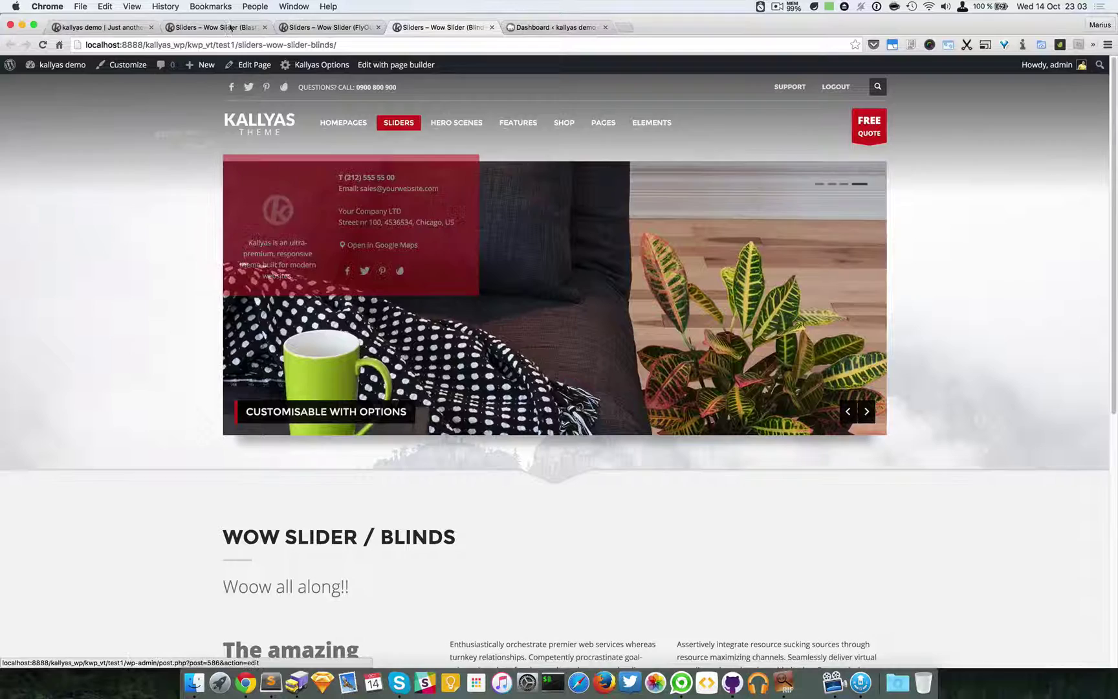
Launch the Blinds page in the page builder, briefly checking the Blast and FlyOut tabs
{"action": "left_click", "coordinate": [399, 65]}
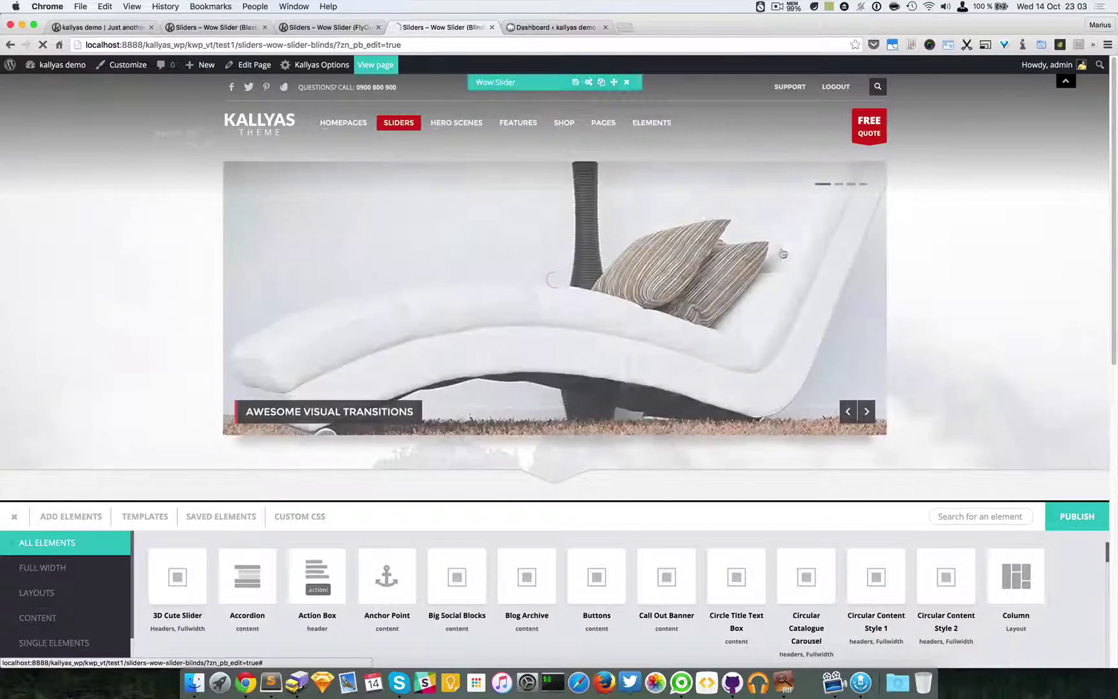
{"action": "left_click", "coordinate": [194, 27]}
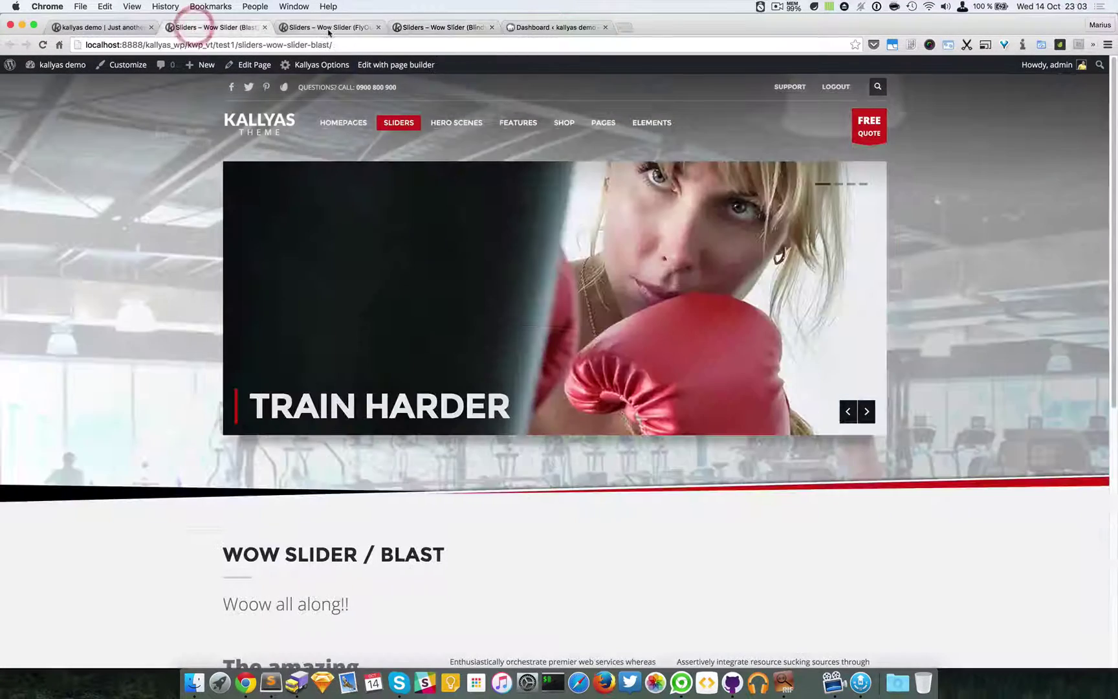
{"action": "left_click", "coordinate": [330, 27]}
{"action": "left_click", "coordinate": [460, 28]}
Peek at the Wow Slider settings and leave the site header hidden
{"action": "mouse_move", "coordinate": [536, 282]}
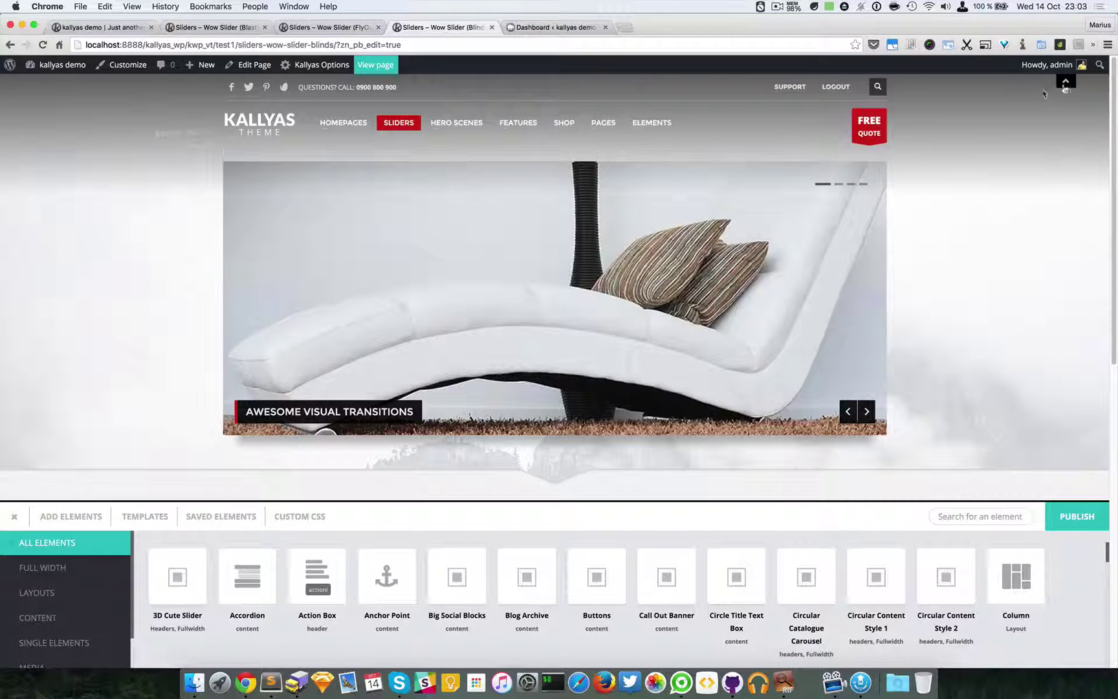
{"action": "left_click", "coordinate": [1065, 80]}
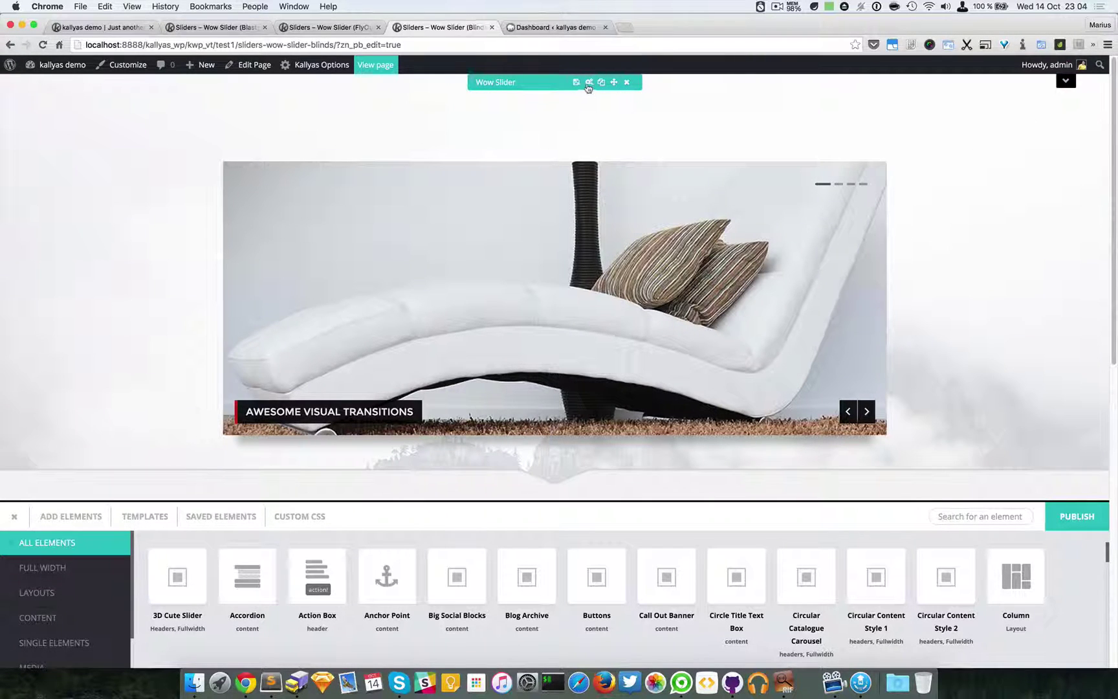
{"action": "left_click", "coordinate": [588, 84]}
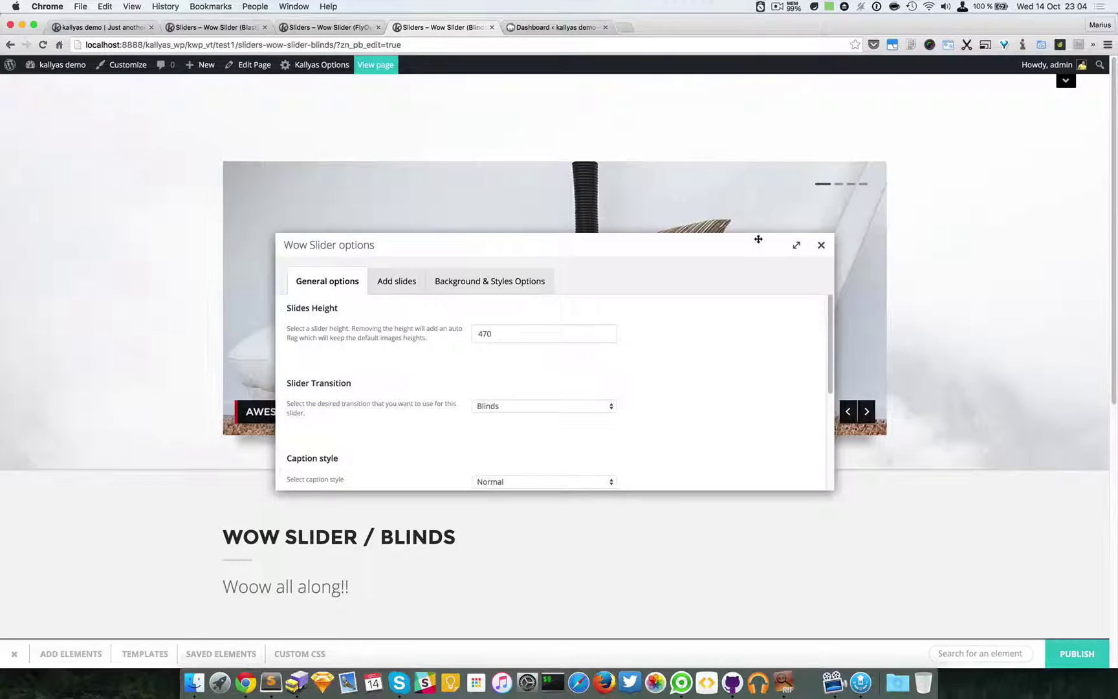
{"action": "left_click", "coordinate": [821, 244]}
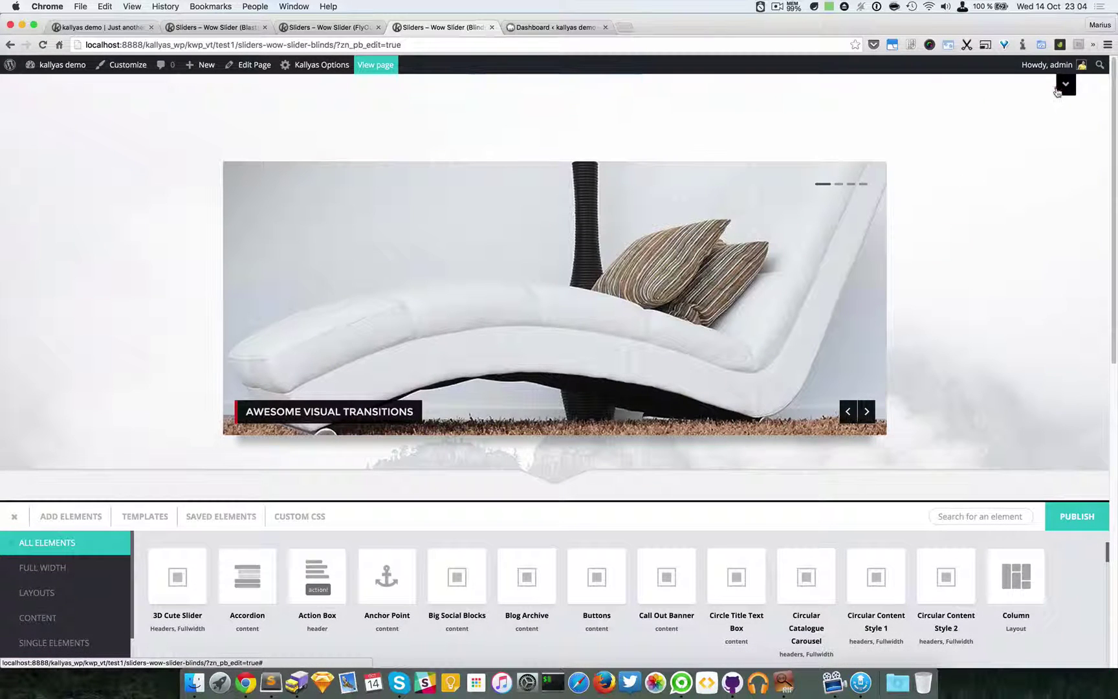
{"action": "left_click", "coordinate": [1058, 90]}
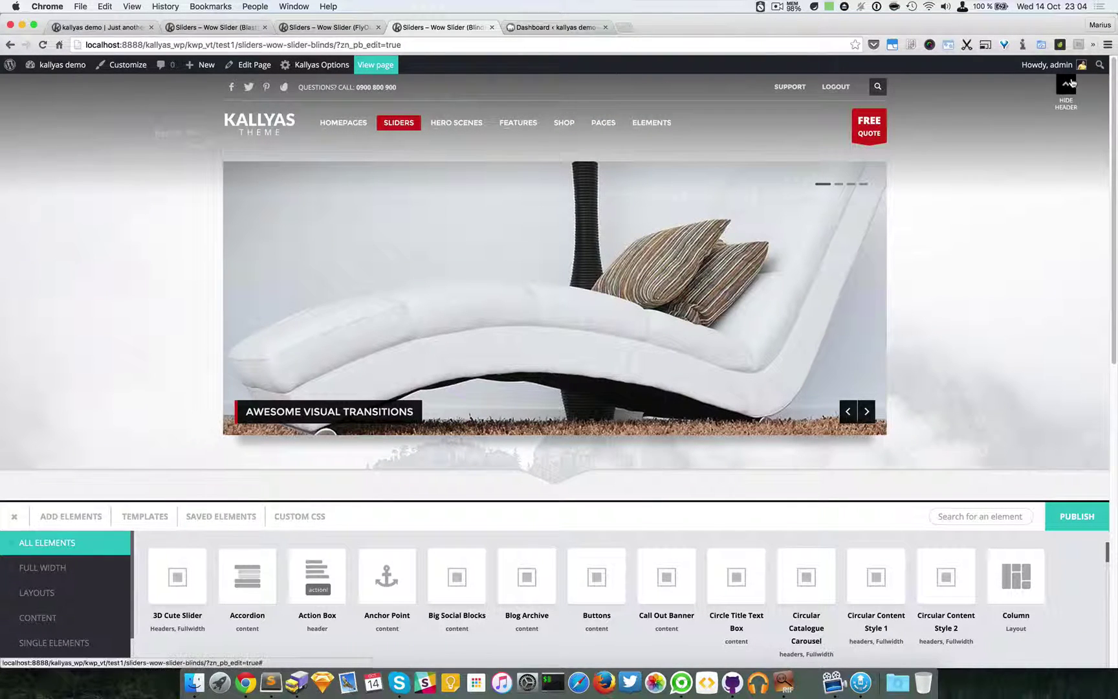
{"action": "left_click", "coordinate": [1066, 87]}
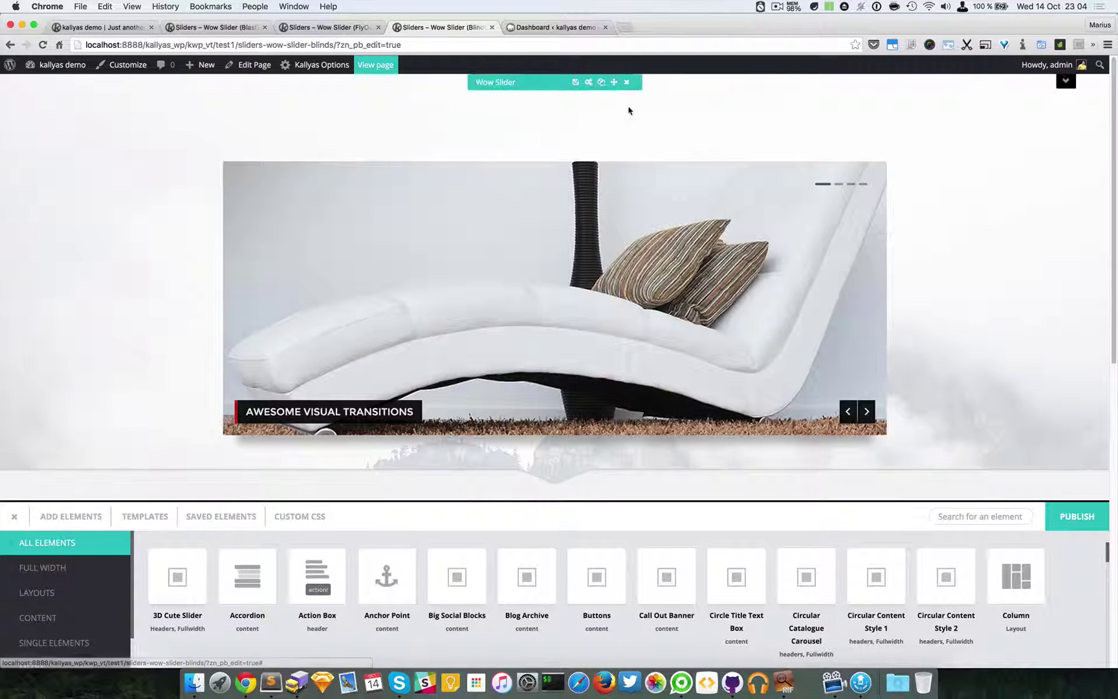
Set the Wow Slider's Slider Transition to Blur in its options
{"action": "left_click", "coordinate": [589, 83]}
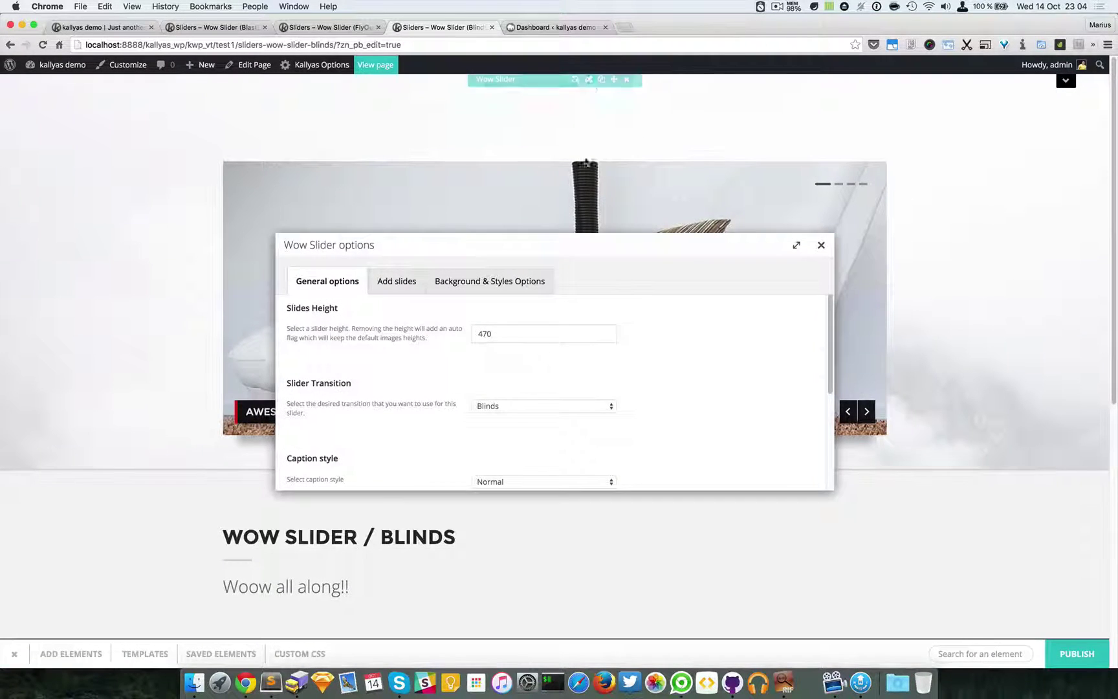
{"action": "left_click_drag", "start_coordinate": [384, 257], "coordinate": [611, 359]}
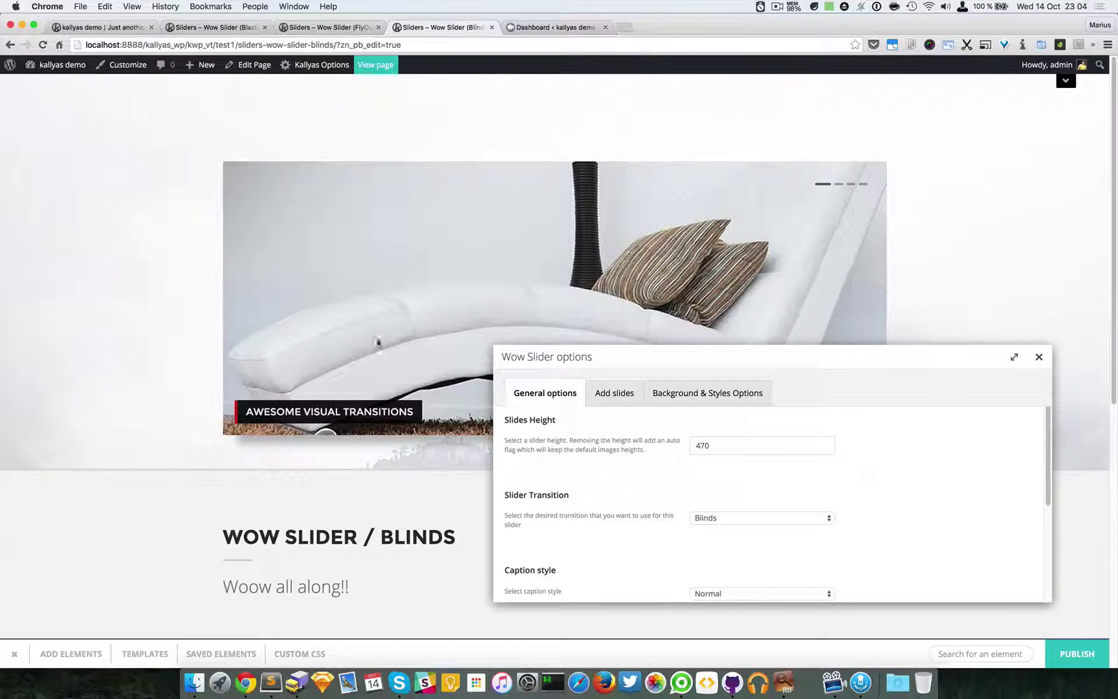
{"action": "left_click", "coordinate": [732, 519]}
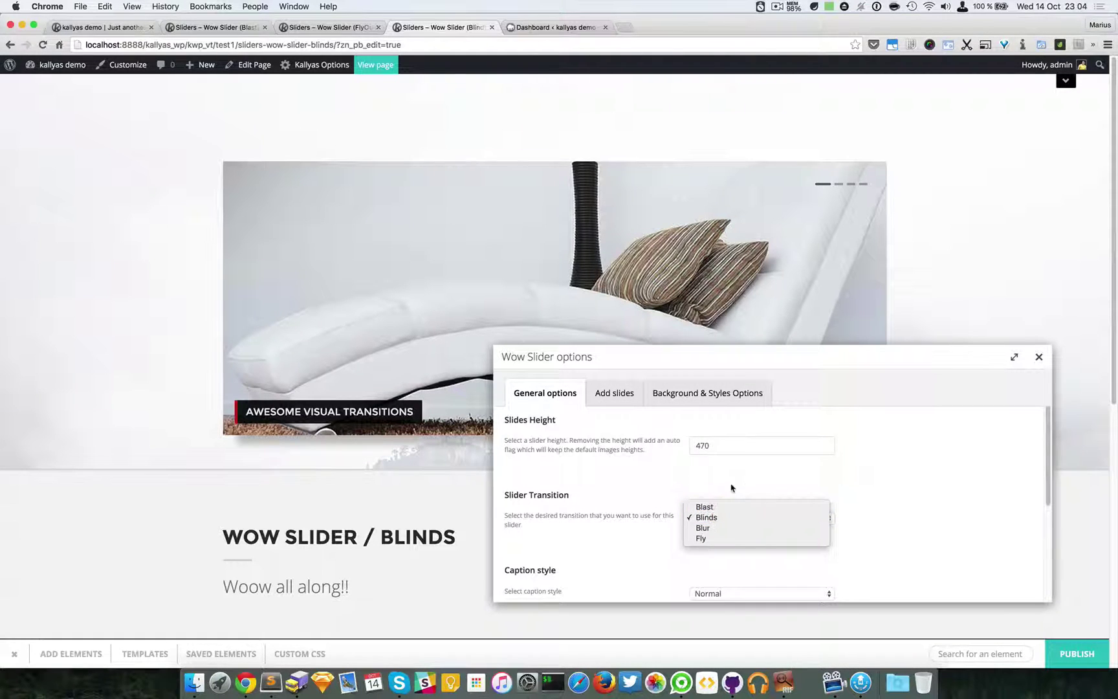
{"action": "left_click", "coordinate": [707, 528]}
{"action": "left_click", "coordinate": [1039, 355]}
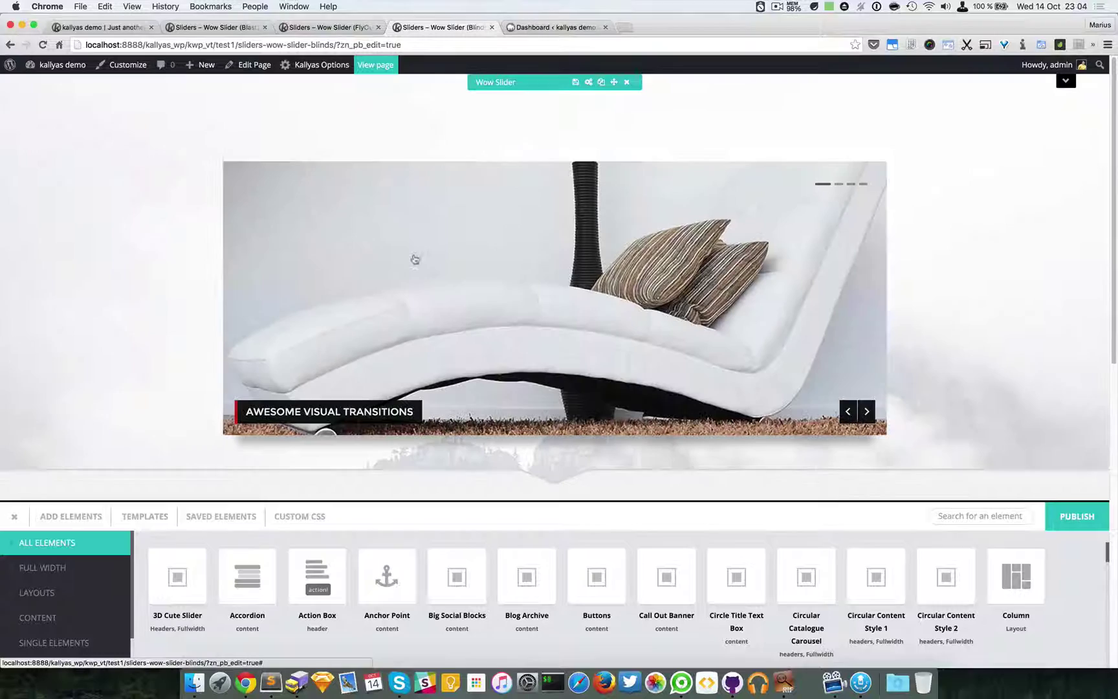
Advance the slider through five slides to preview the Blur transition
{"action": "left_click", "coordinate": [868, 411]}
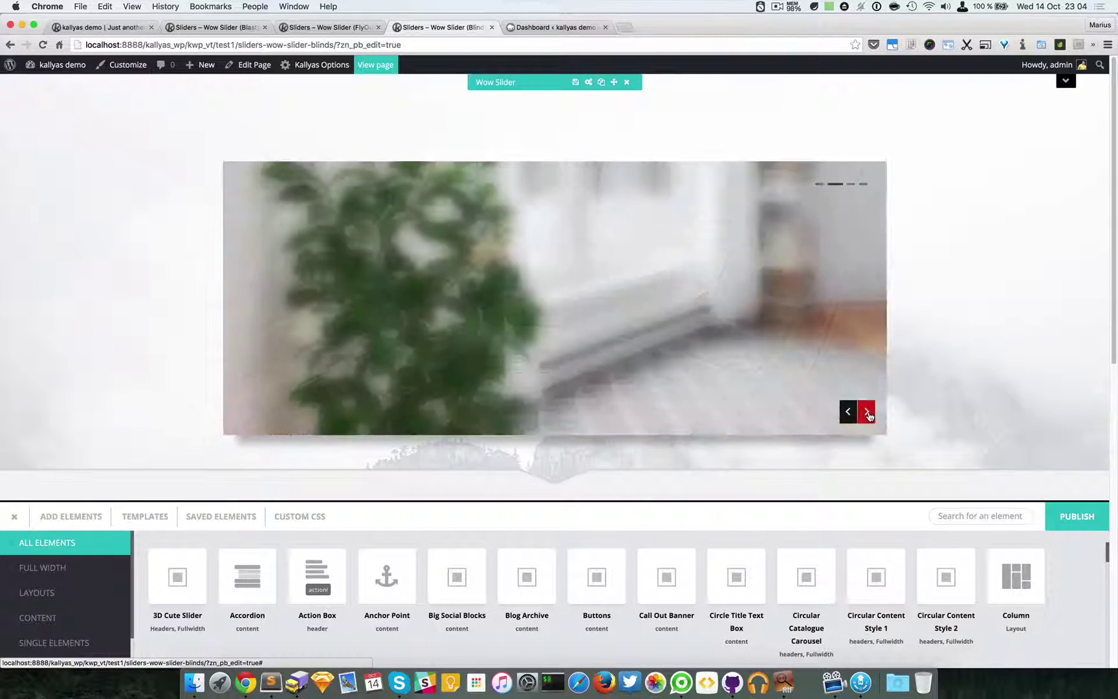
{"action": "left_click", "coordinate": [867, 412]}
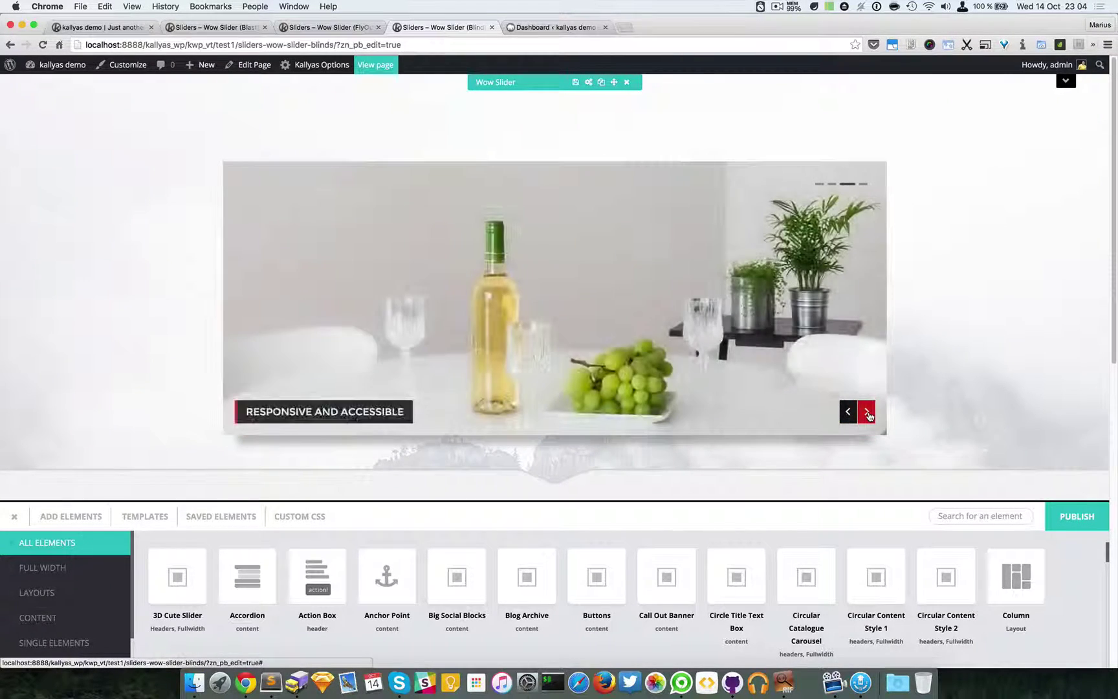
{"action": "left_click", "coordinate": [867, 412]}
{"action": "left_click", "coordinate": [868, 412]}
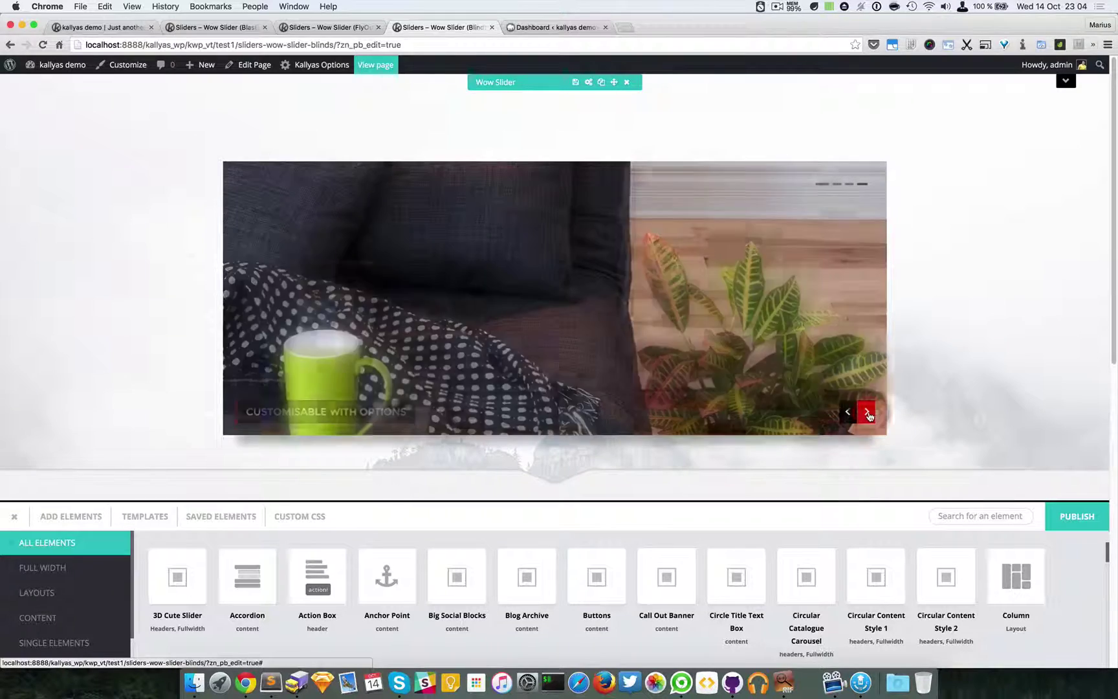
{"action": "left_click", "coordinate": [867, 412]}
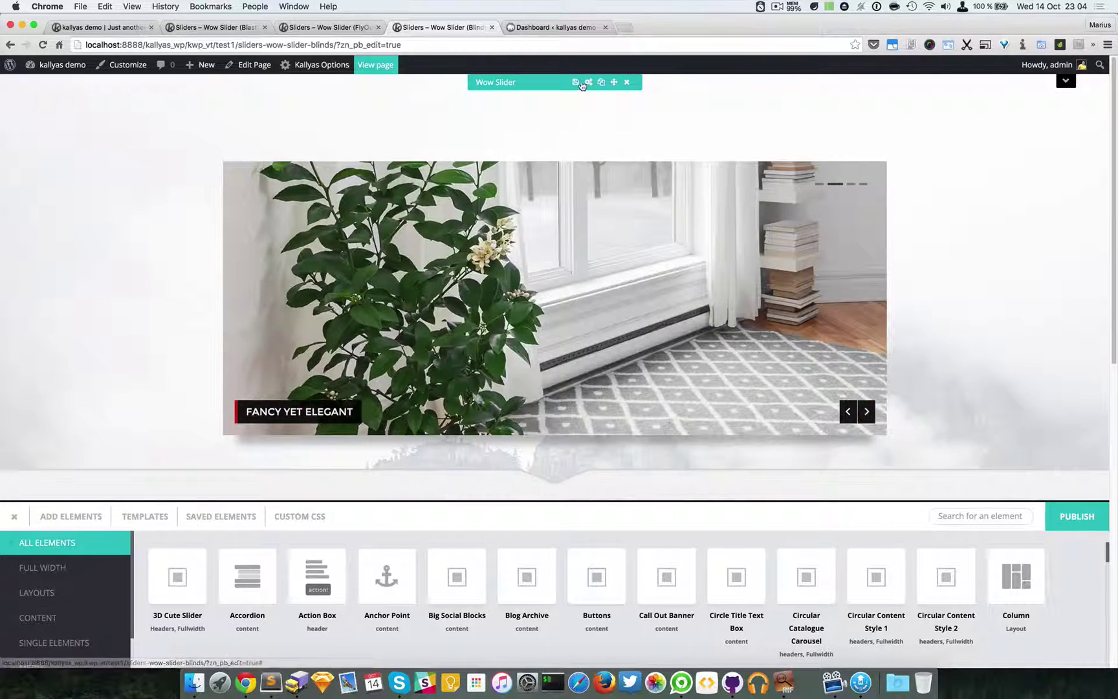
Reopen the Wow Slider options and keep the caption style at Normal
{"action": "left_click", "coordinate": [588, 83]}
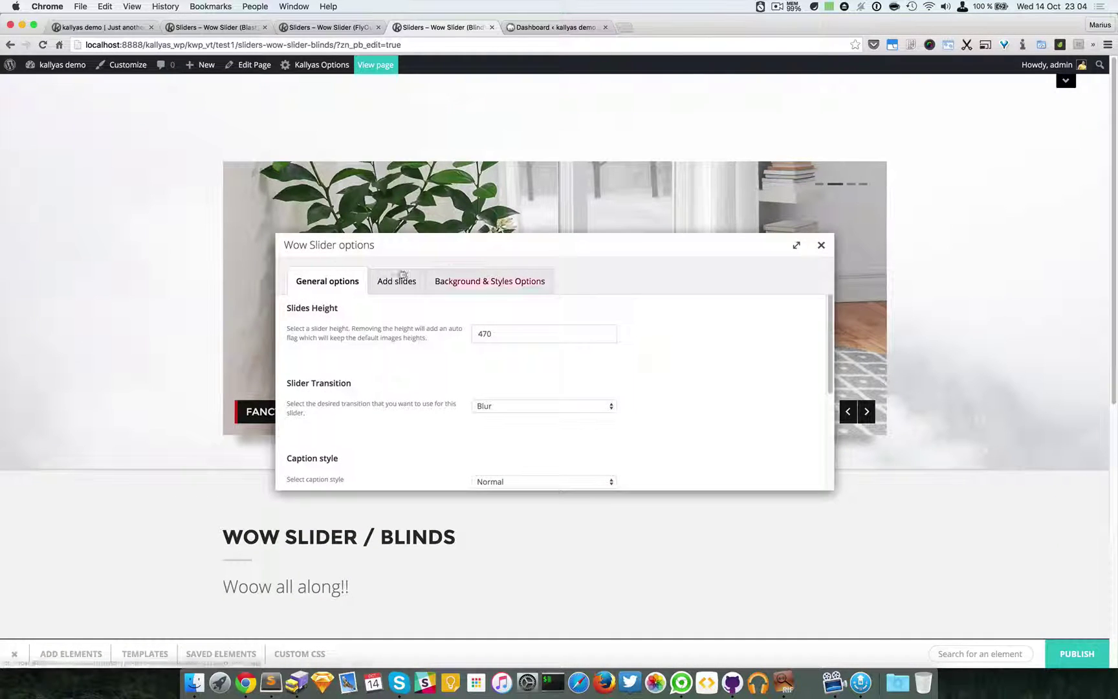
{"action": "left_click_drag", "start_coordinate": [456, 248], "coordinate": [595, 327]}
{"action": "scroll", "coordinate": [631, 445], "scroll_direction": "down", "scroll_amount": 3}
{"action": "scroll", "coordinate": [632, 448], "scroll_direction": "down", "scroll_amount": 3}
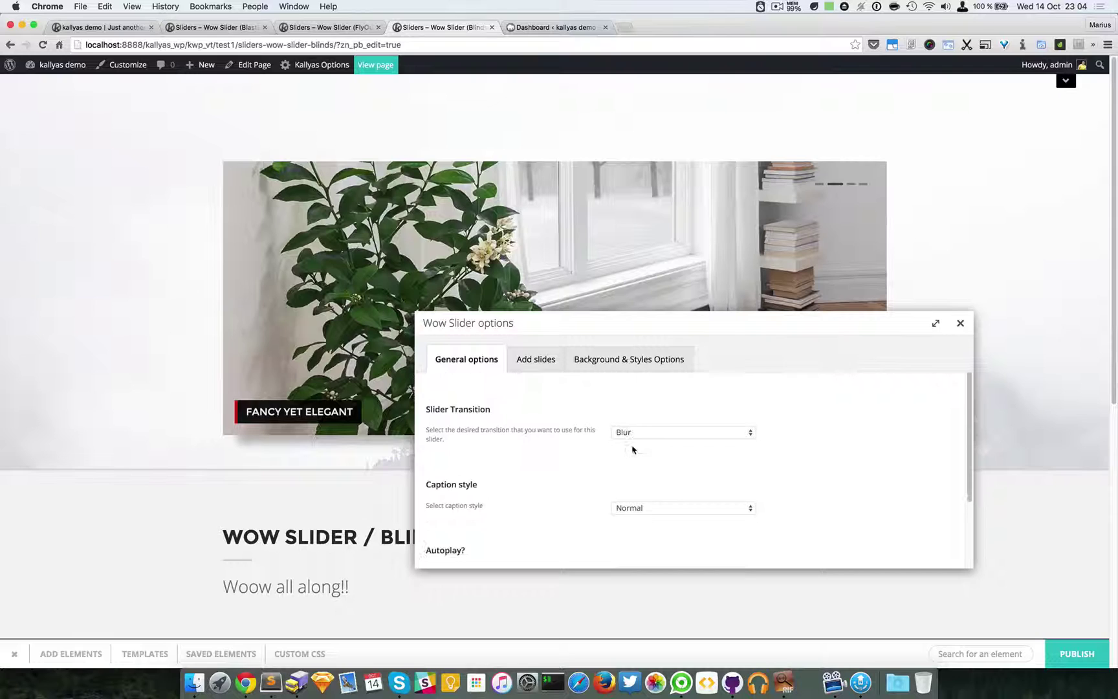
{"action": "left_click", "coordinate": [626, 460]}
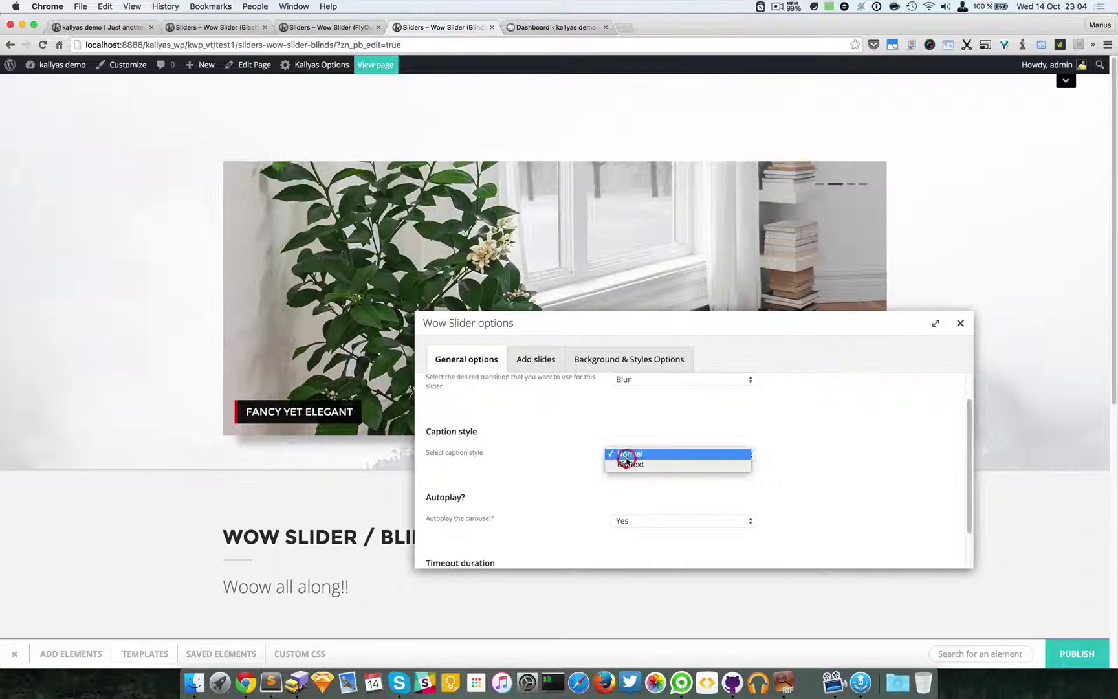
{"action": "left_click", "coordinate": [533, 447]}
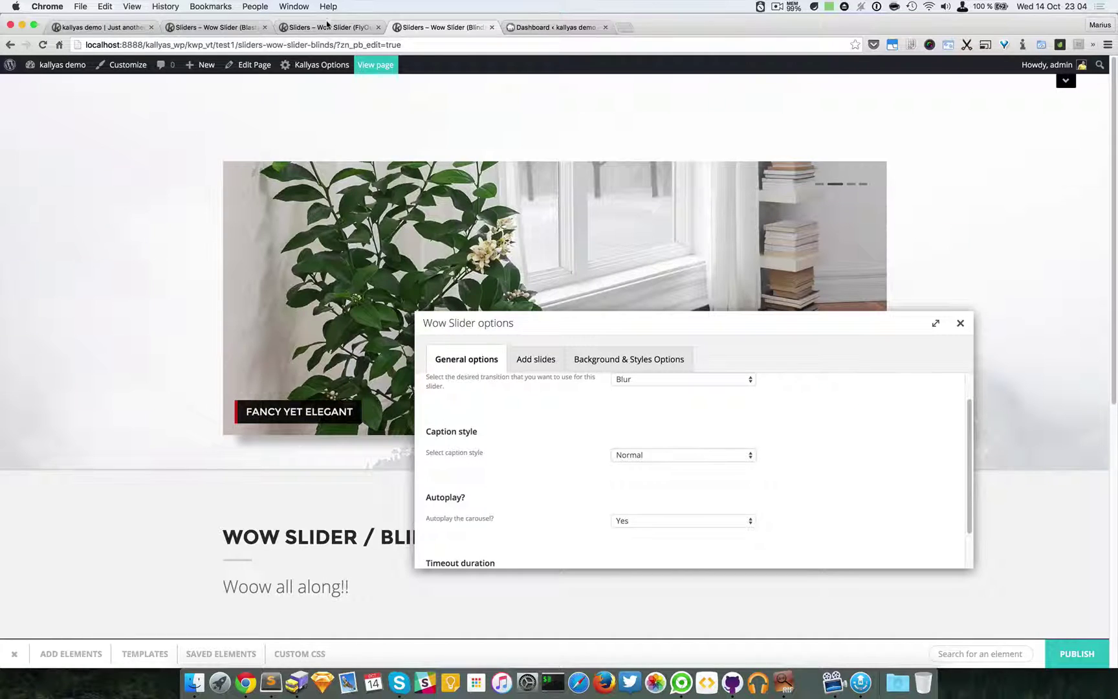
Highlight TRANSITIONS in the FlyOut demo caption, then return to the Blinds editor
{"action": "left_click", "coordinate": [328, 25]}
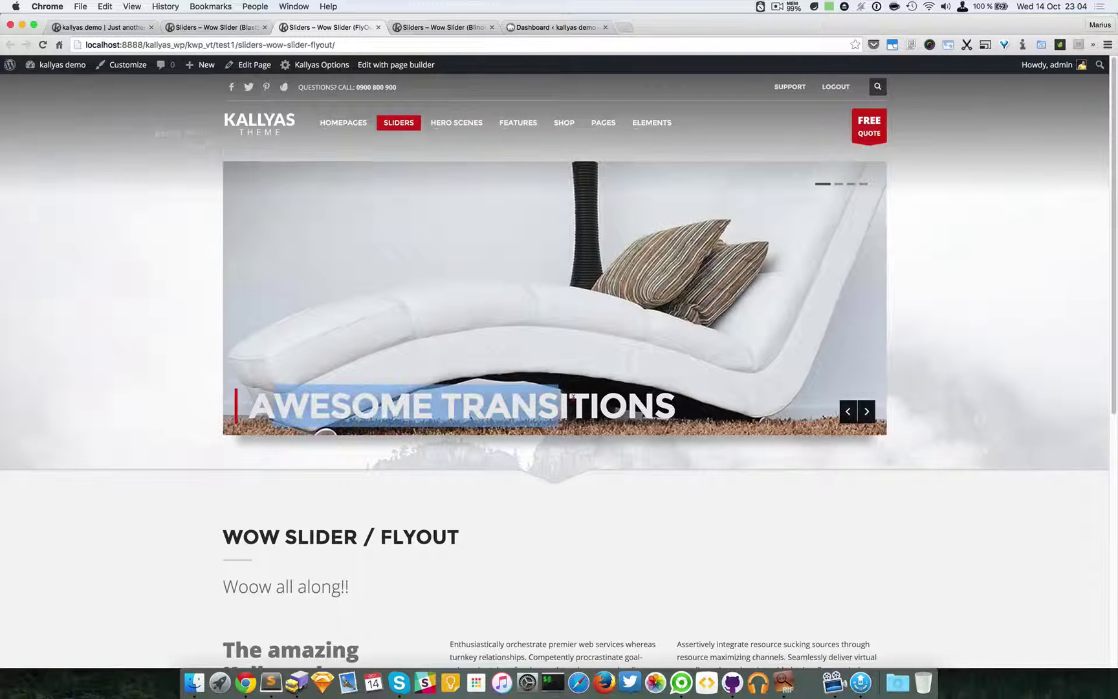
{"action": "double_click", "coordinate": [556, 406]}
{"action": "left_click", "coordinate": [440, 28]}
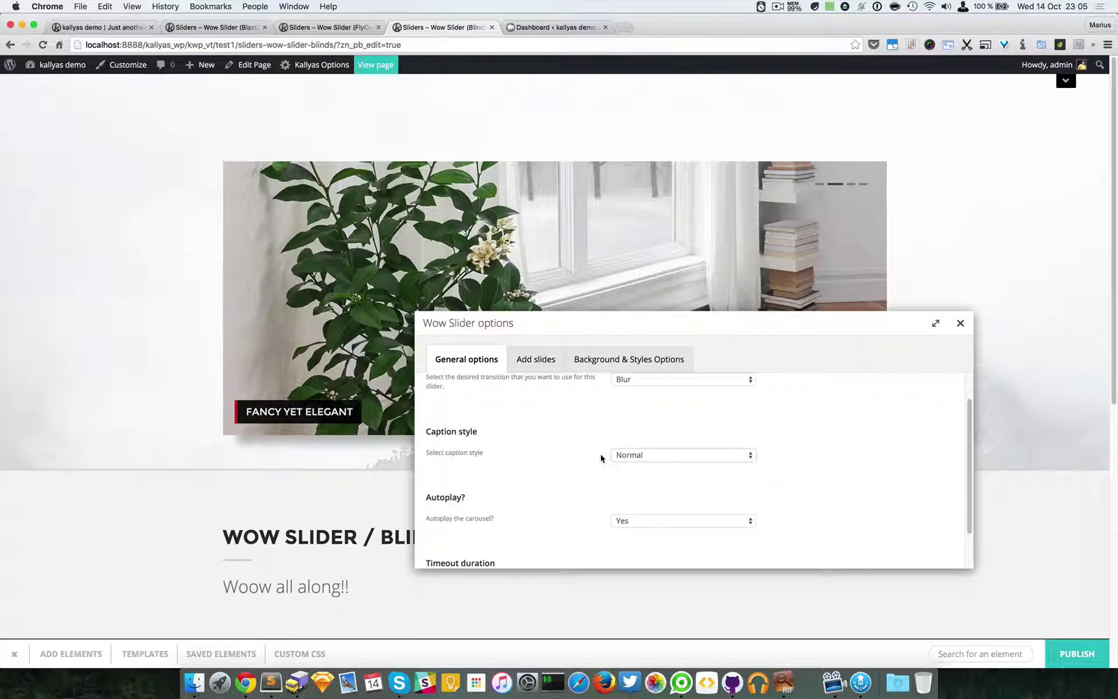
{"action": "scroll", "coordinate": [699, 448], "scroll_direction": "down", "scroll_amount": 2}
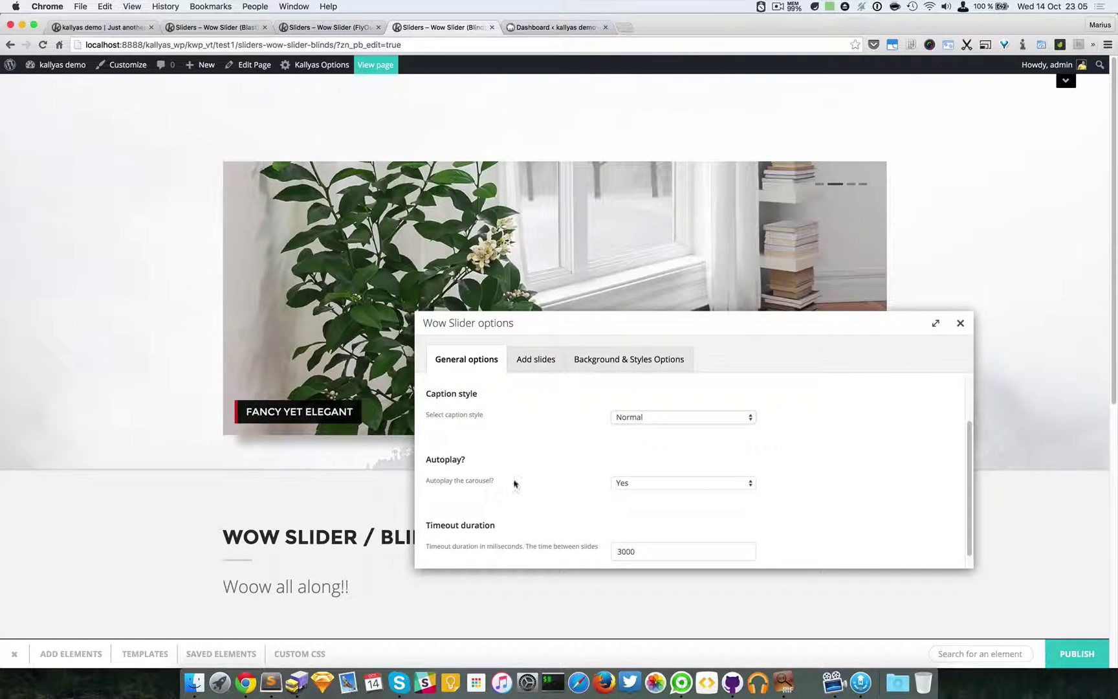
{"action": "left_click", "coordinate": [695, 483]}
{"action": "left_click", "coordinate": [831, 474]}
{"action": "left_click", "coordinate": [669, 482]}
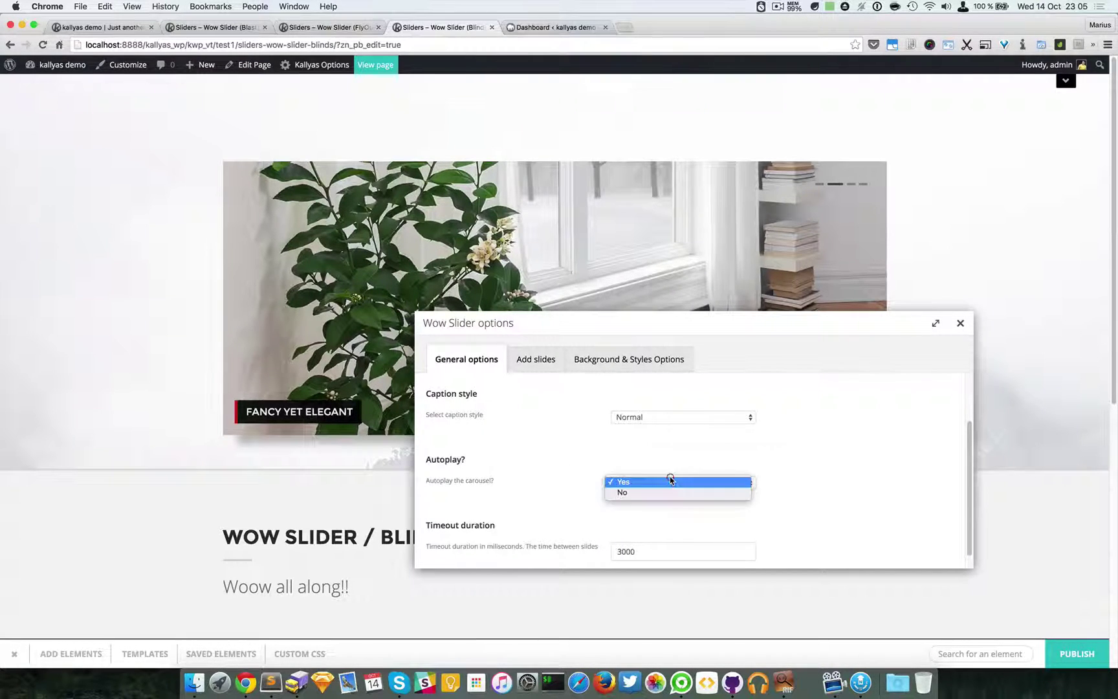
{"action": "left_click", "coordinate": [724, 482]}
{"action": "left_click_drag", "start_coordinate": [812, 323], "coordinate": [758, 511]}
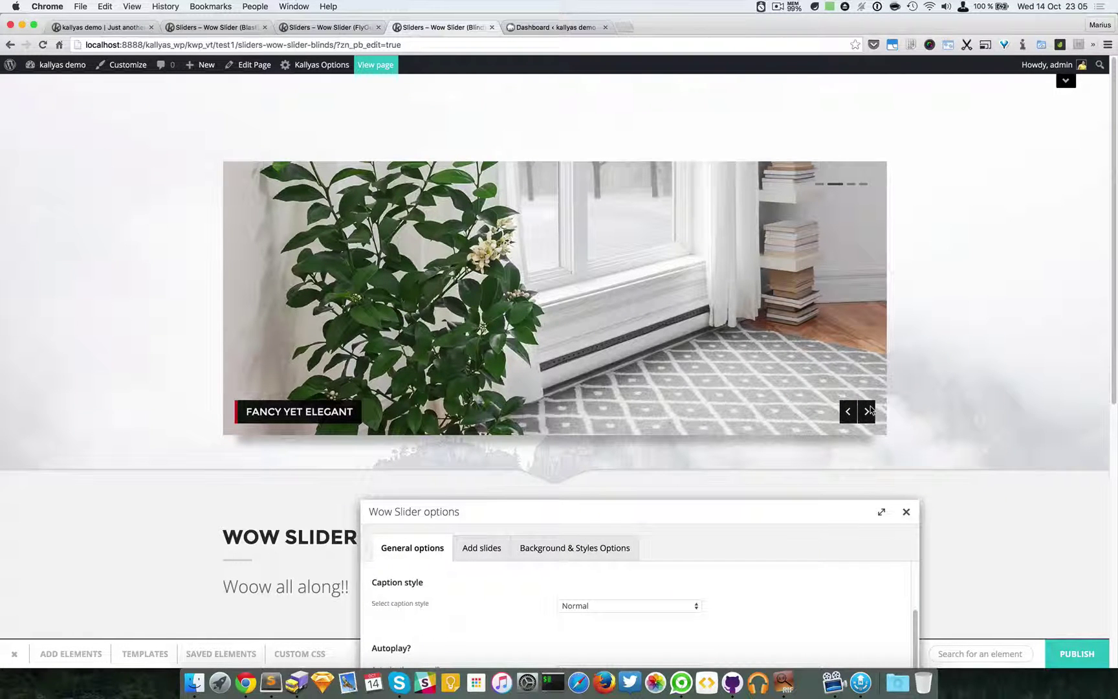
{"action": "left_click_drag", "start_coordinate": [797, 517], "coordinate": [892, 346]}
{"action": "scroll", "coordinate": [851, 462], "scroll_direction": "down", "scroll_amount": 1}
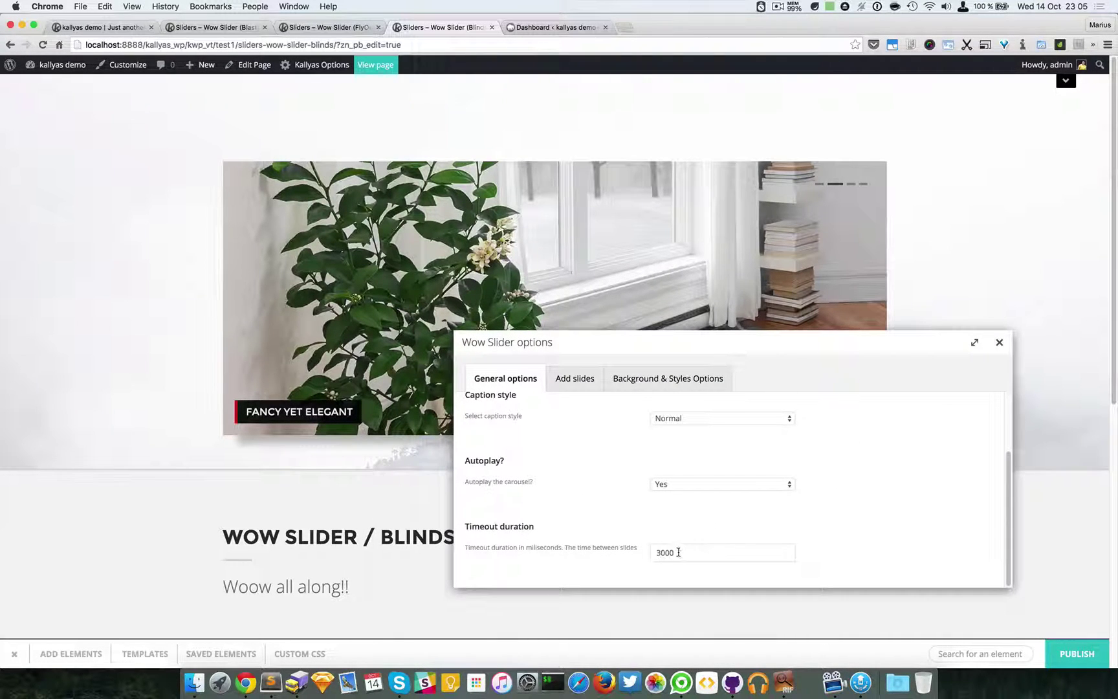
{"action": "left_click_drag", "start_coordinate": [660, 551], "coordinate": [721, 558]}
{"action": "left_click", "coordinate": [728, 548]}
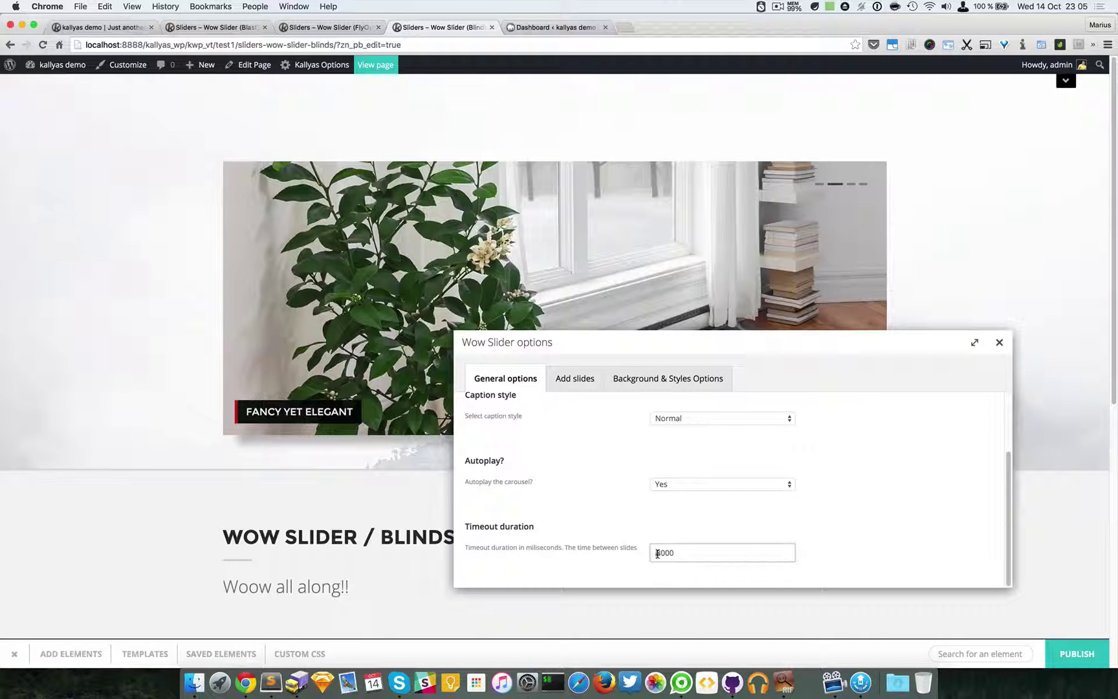
{"action": "left_click_drag", "start_coordinate": [657, 553], "coordinate": [679, 552]}
{"action": "left_click_drag", "start_coordinate": [679, 346], "coordinate": [708, 365]}
Switch Slider Transition to Blinds and back again, leaving Blur selected
{"action": "scroll", "coordinate": [687, 303], "scroll_direction": "down", "scroll_amount": 1}
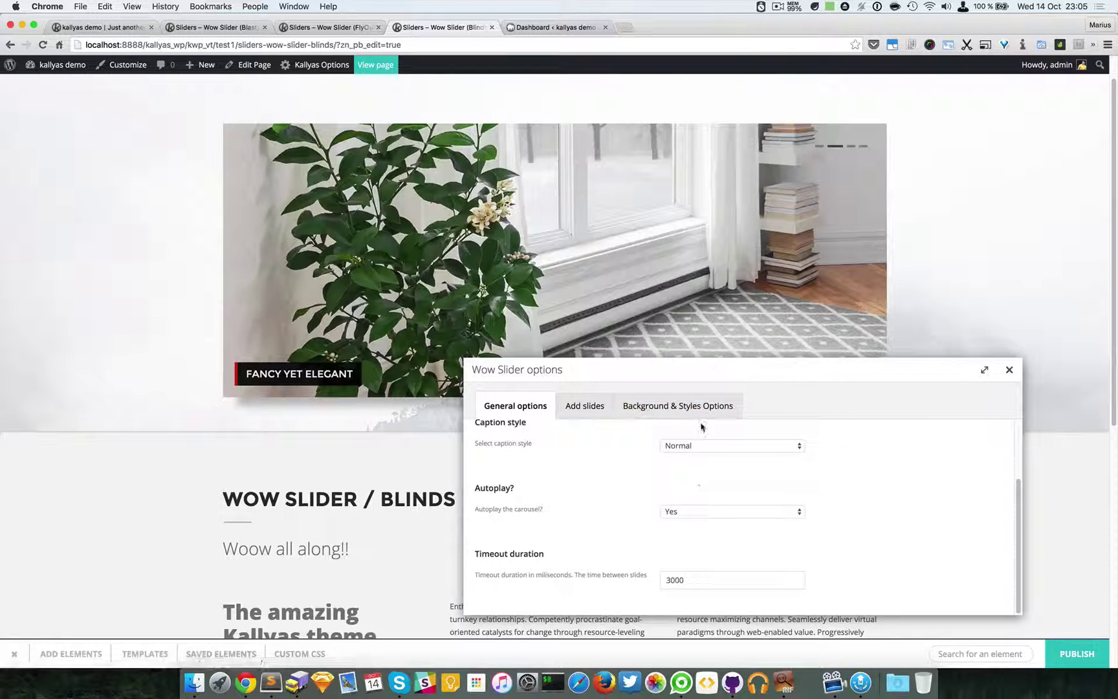
{"action": "scroll", "coordinate": [731, 459], "scroll_direction": "up", "scroll_amount": 3}
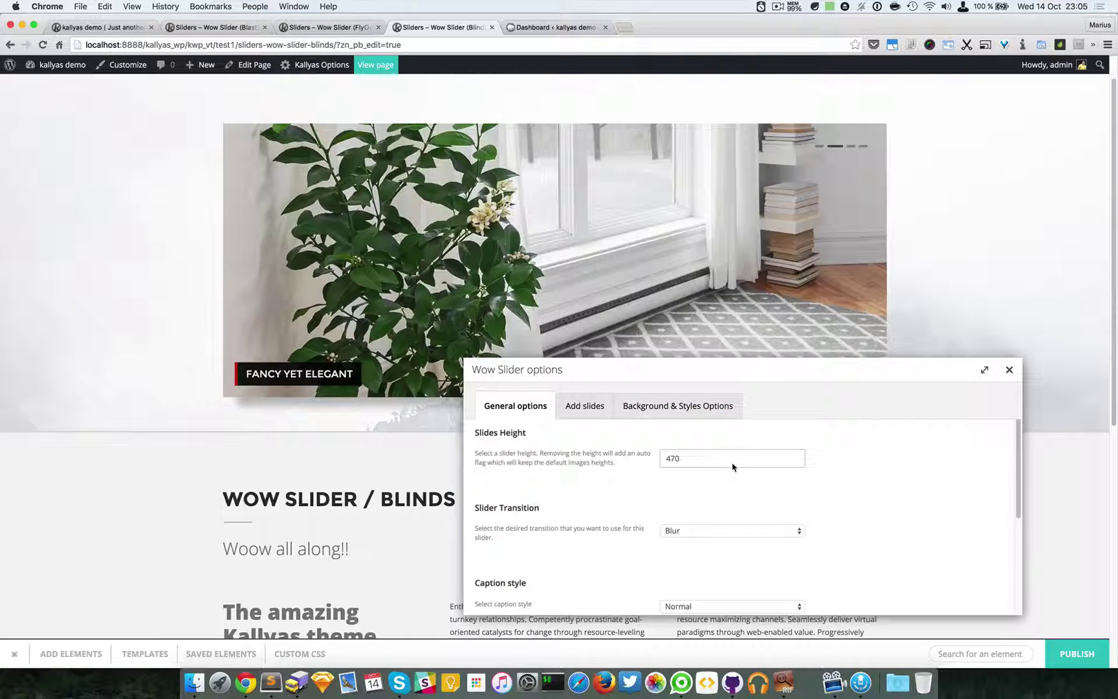
{"action": "scroll", "coordinate": [733, 464], "scroll_direction": "down", "scroll_amount": 2}
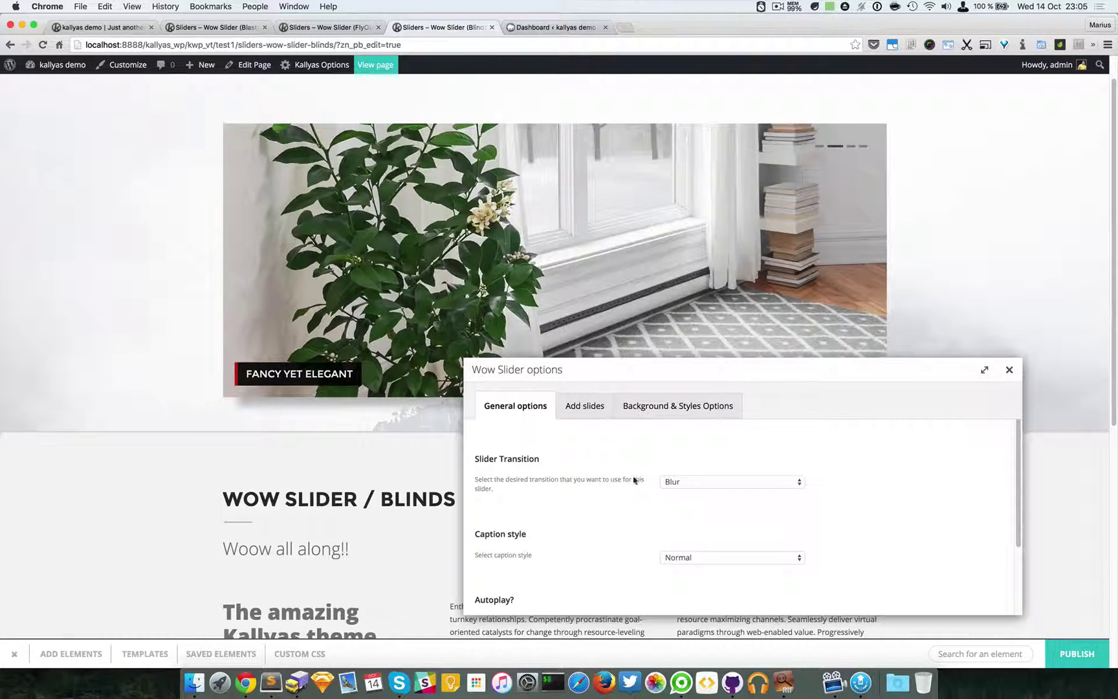
{"action": "left_click", "coordinate": [726, 485]}
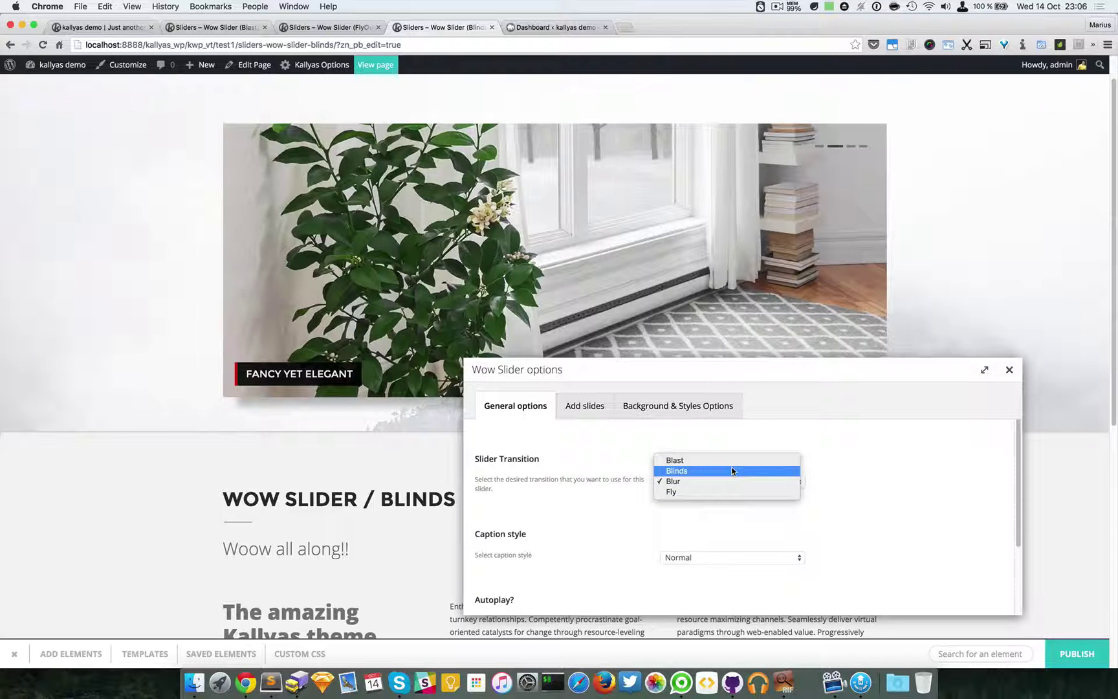
{"action": "left_click", "coordinate": [732, 470]}
{"action": "left_click", "coordinate": [728, 478]}
{"action": "left_click", "coordinate": [732, 492]}
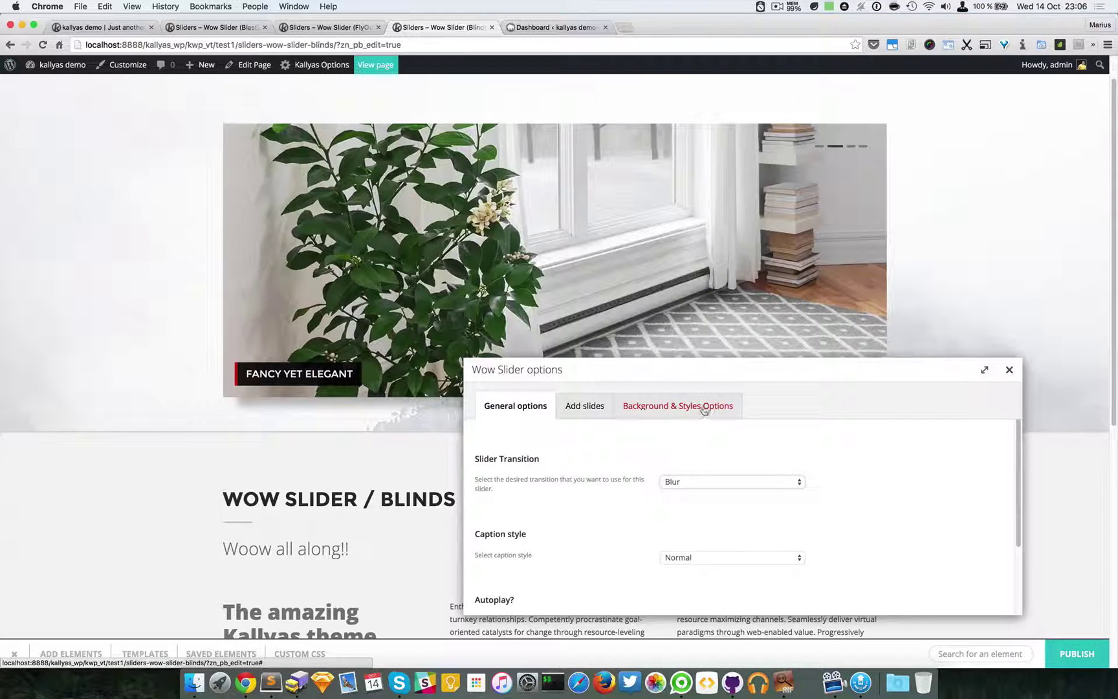
{"action": "left_click", "coordinate": [674, 403]}
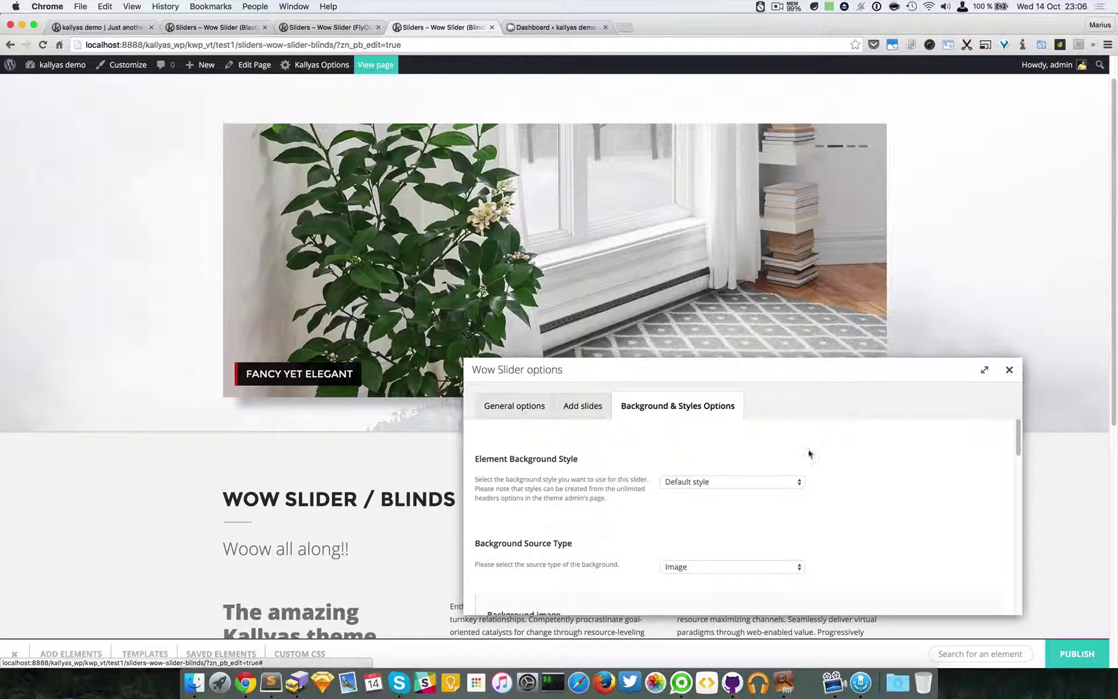
{"action": "scroll", "coordinate": [820, 459], "scroll_direction": "down", "scroll_amount": 1}
{"action": "scroll", "coordinate": [820, 459], "scroll_direction": "down", "scroll_amount": 1}
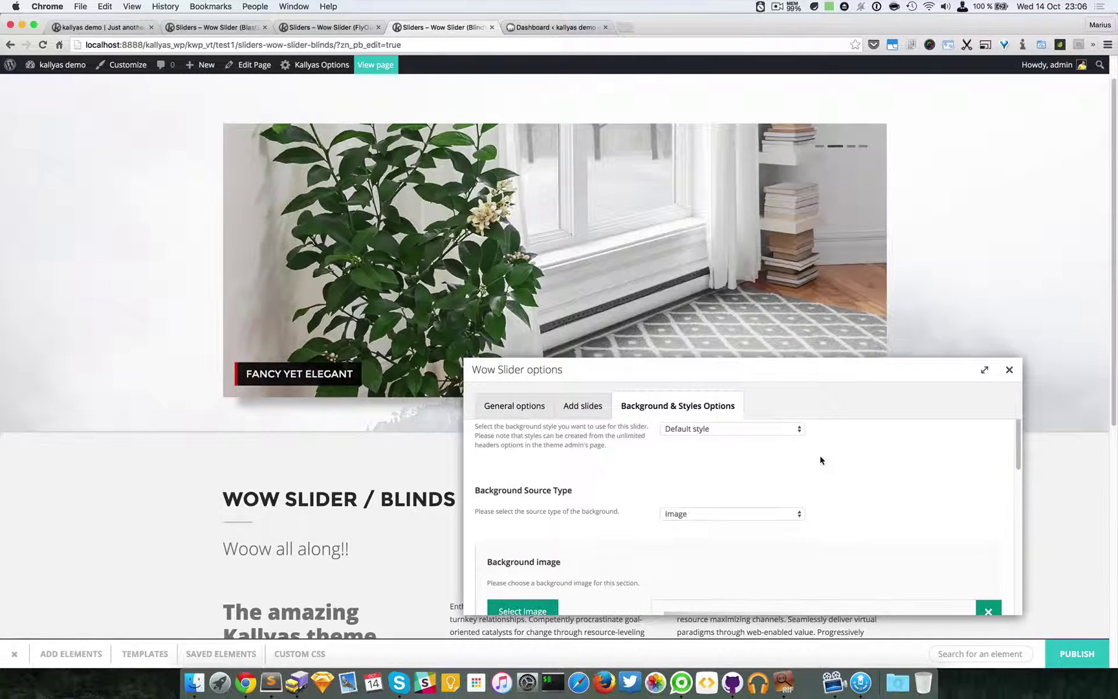
{"action": "scroll", "coordinate": [706, 464], "scroll_direction": "down", "scroll_amount": 2}
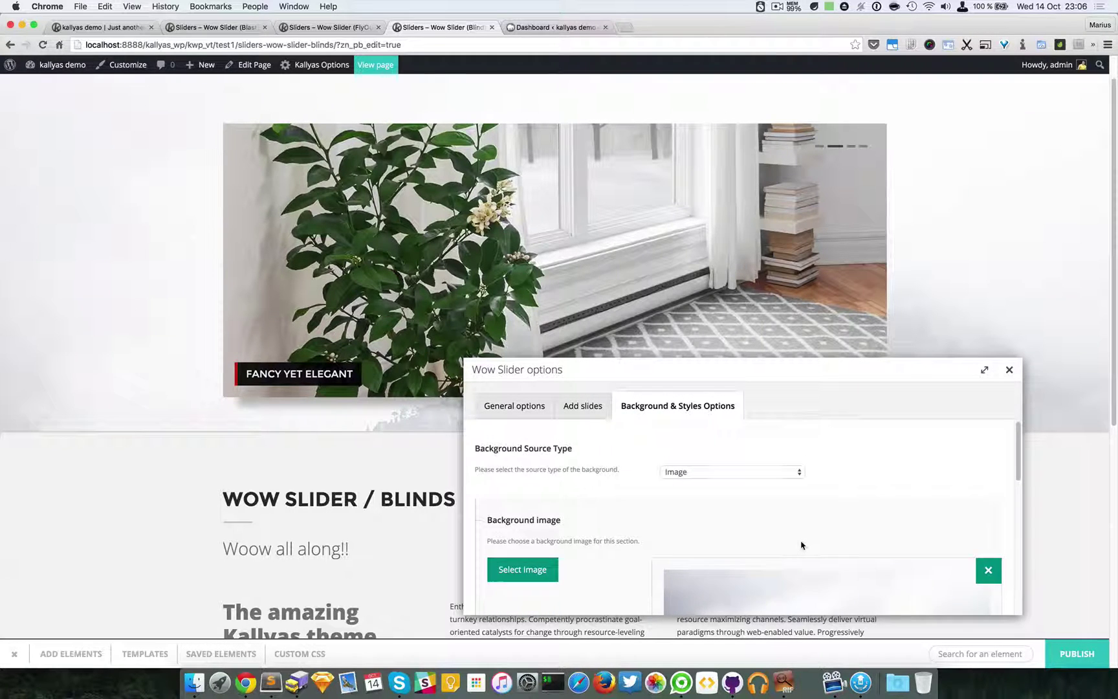
{"action": "scroll", "coordinate": [801, 544], "scroll_direction": "down", "scroll_amount": 2}
{"action": "scroll", "coordinate": [801, 545], "scroll_direction": "down", "scroll_amount": 2}
{"action": "left_click_drag", "start_coordinate": [888, 369], "coordinate": [860, 417]}
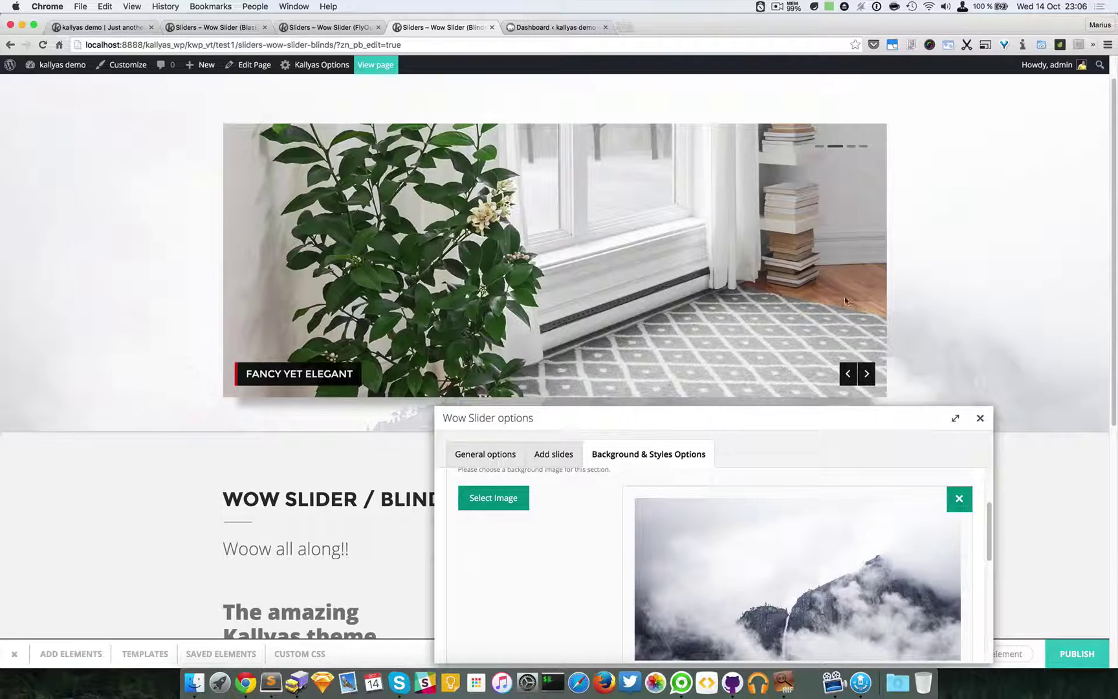
{"action": "scroll", "coordinate": [910, 330], "scroll_direction": "down", "scroll_amount": 1}
{"action": "scroll", "coordinate": [551, 534], "scroll_direction": "up", "scroll_amount": 3}
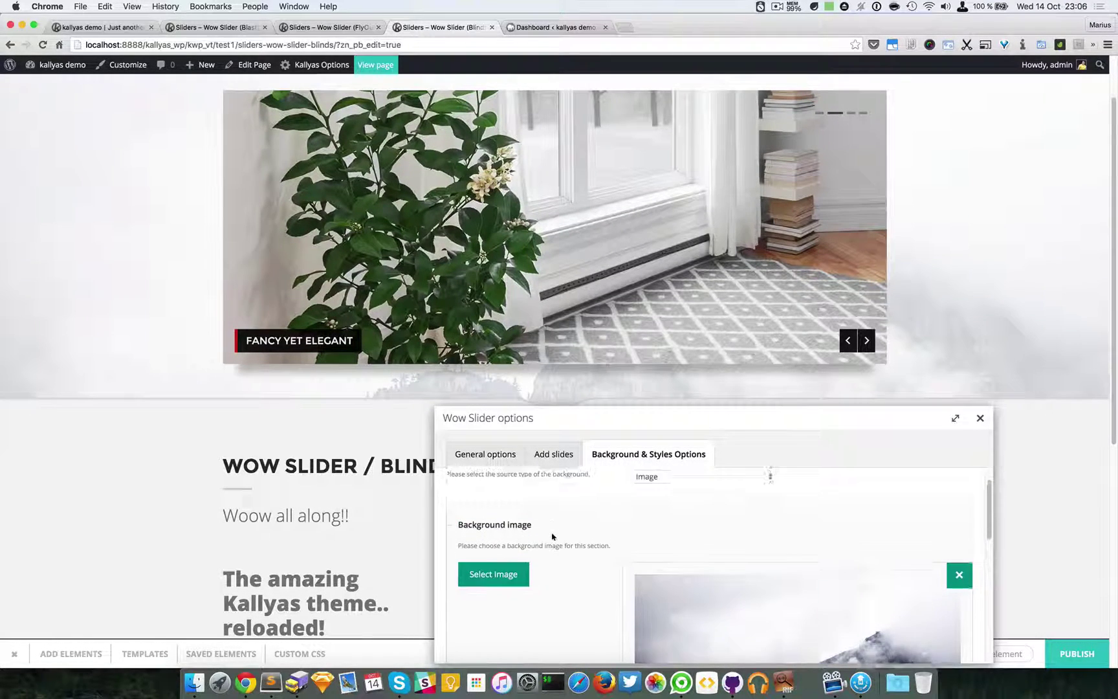
{"action": "left_click", "coordinate": [660, 499]}
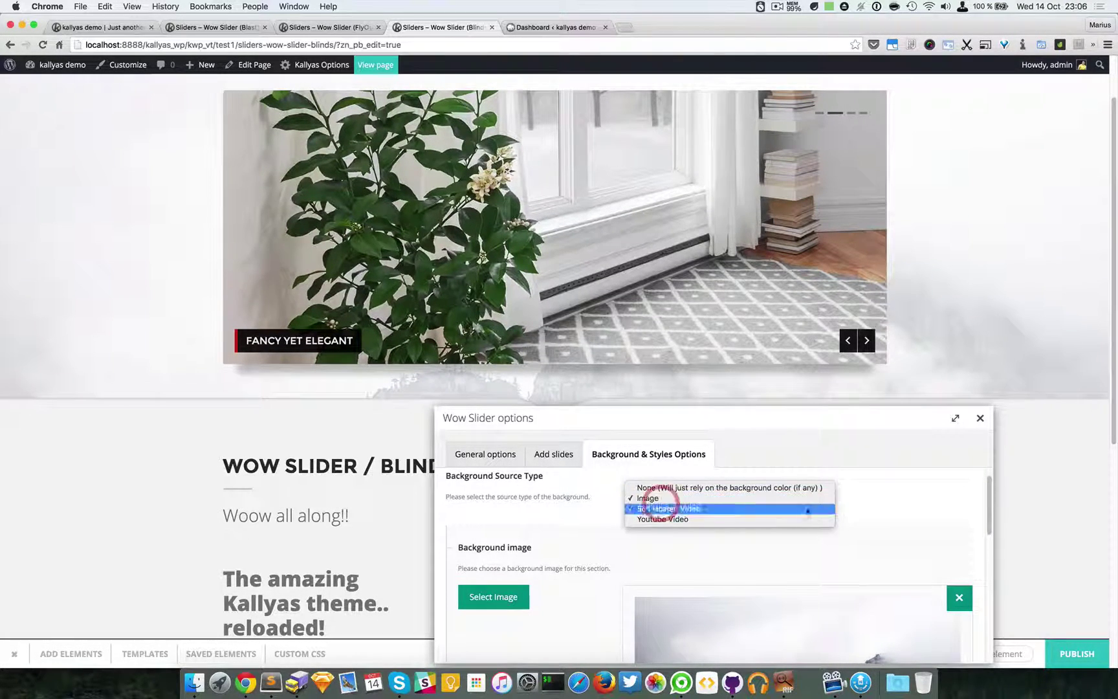
{"action": "left_click", "coordinate": [591, 524]}
{"action": "scroll", "coordinate": [602, 527], "scroll_direction": "down", "scroll_amount": 5}
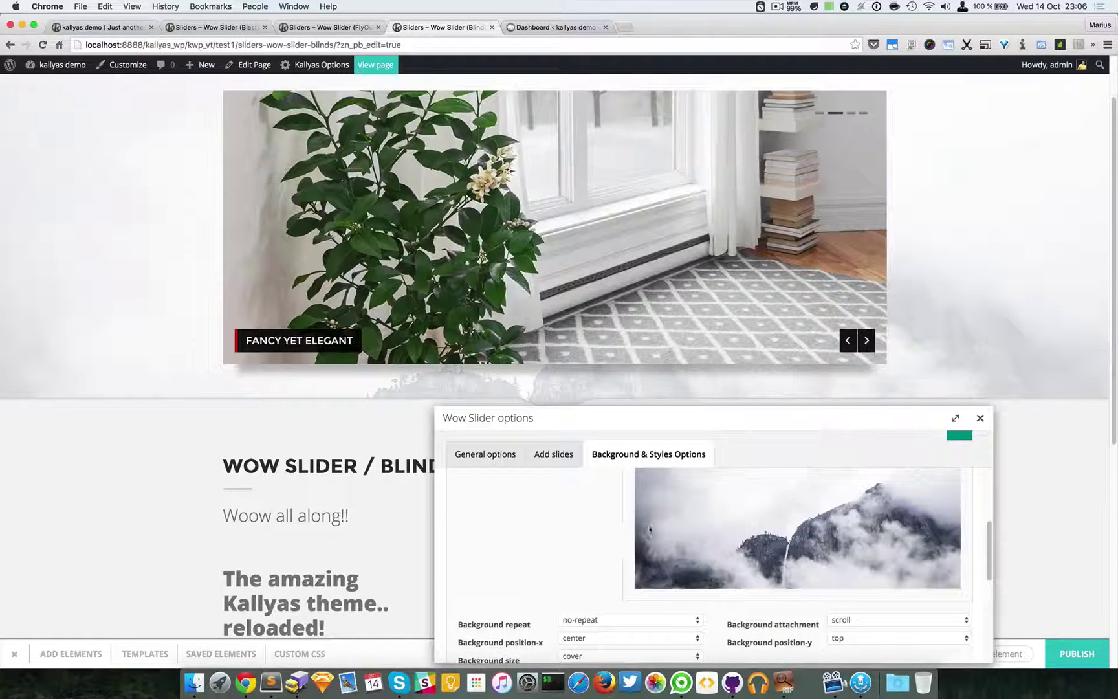
{"action": "scroll", "coordinate": [833, 524], "scroll_direction": "down", "scroll_amount": 4}
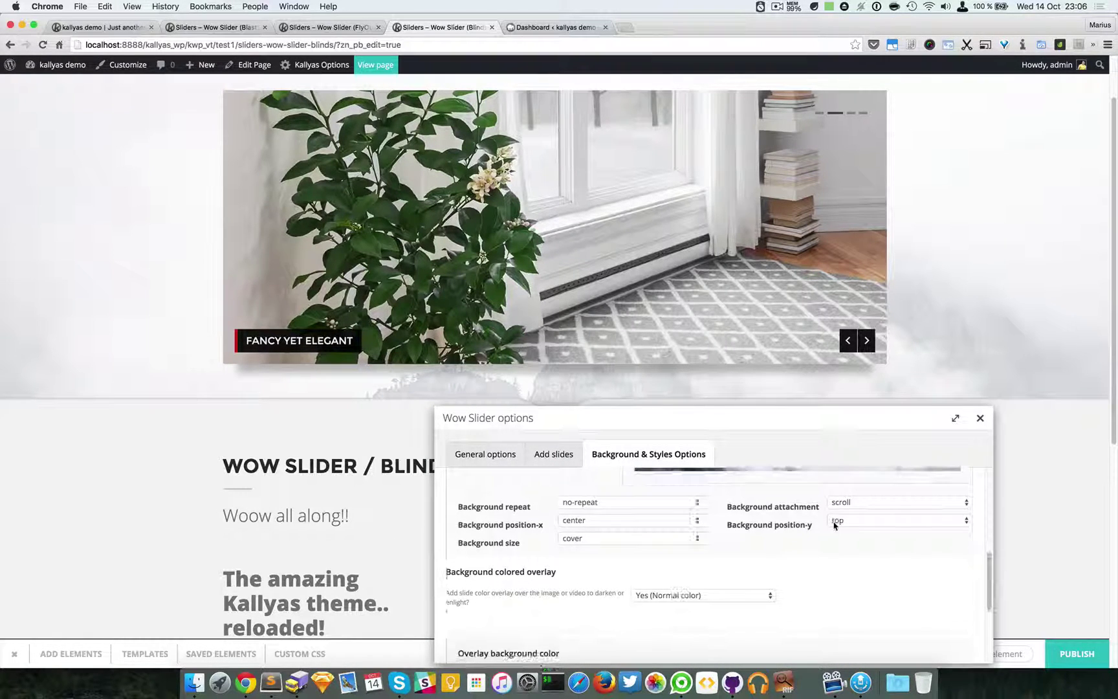
{"action": "left_click", "coordinate": [646, 519]}
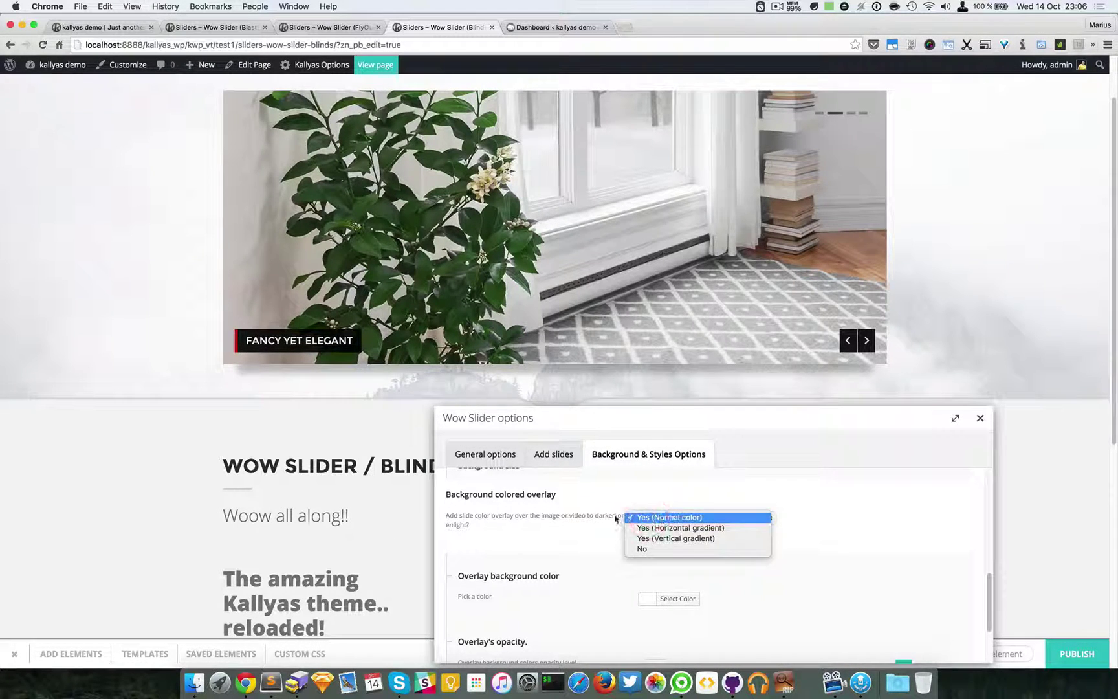
{"action": "left_click", "coordinate": [520, 514]}
{"action": "left_click", "coordinate": [714, 519]}
{"action": "left_click", "coordinate": [864, 526]}
{"action": "scroll", "coordinate": [864, 527], "scroll_direction": "down", "scroll_amount": 3}
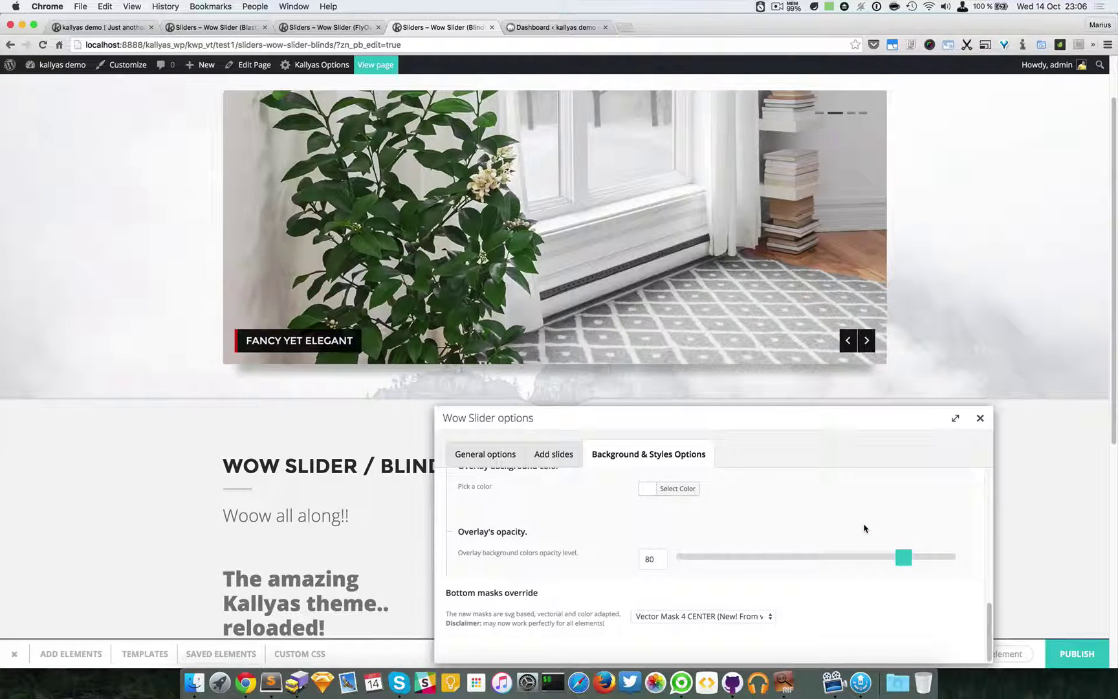
{"action": "scroll", "coordinate": [864, 527], "scroll_direction": "up", "scroll_amount": 5}
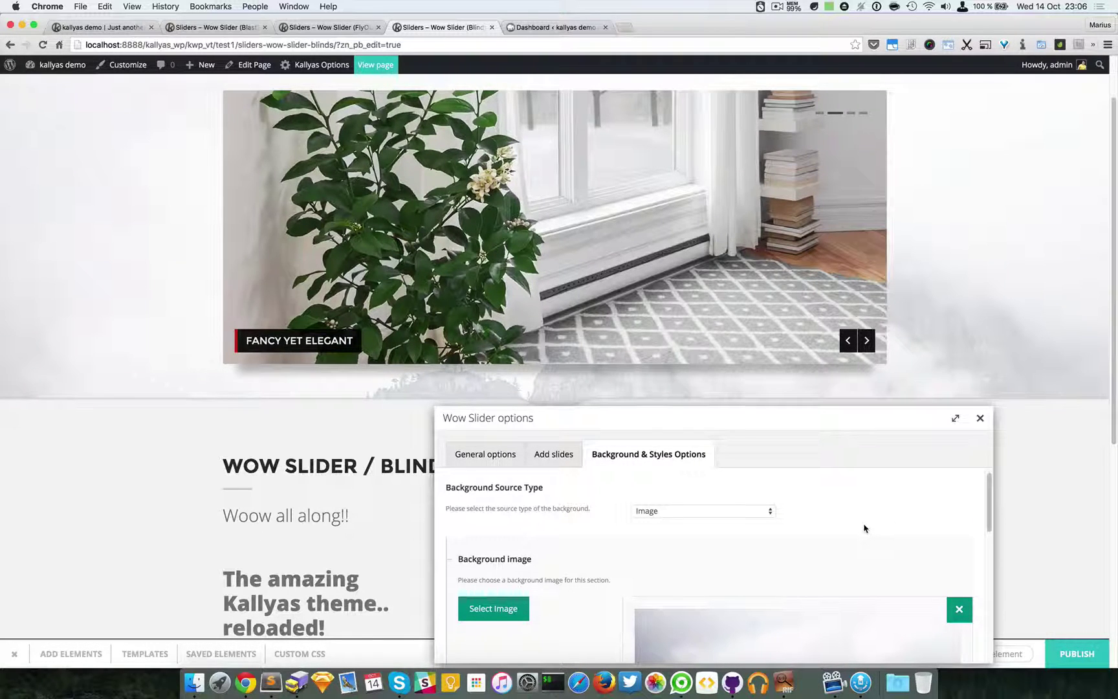
Move the Wow Slider options window up and right and scroll through its style options
{"action": "scroll", "coordinate": [694, 576], "scroll_direction": "up", "scroll_amount": 3}
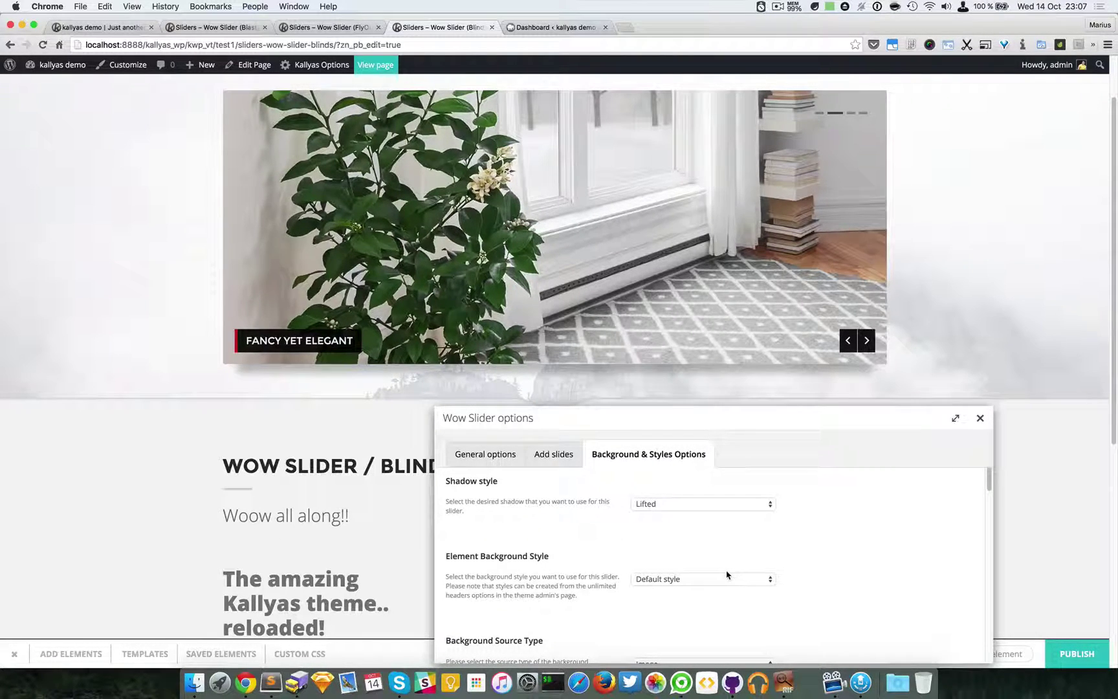
{"action": "scroll", "coordinate": [727, 574], "scroll_direction": "down", "scroll_amount": 5}
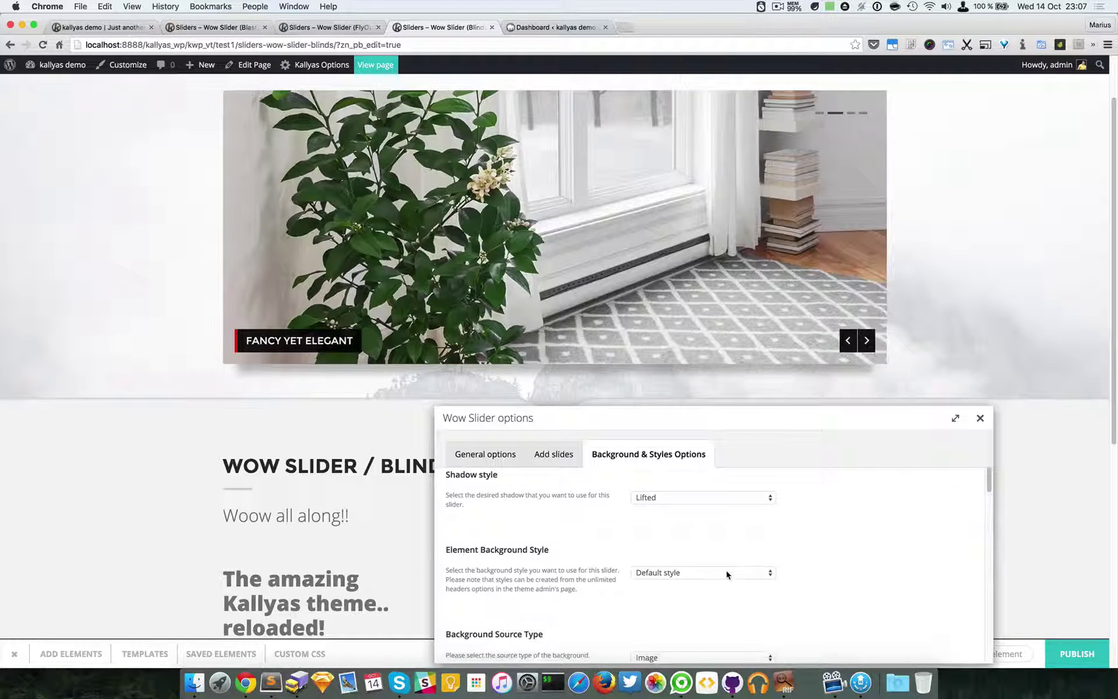
{"action": "scroll", "coordinate": [726, 573], "scroll_direction": "up", "scroll_amount": 4}
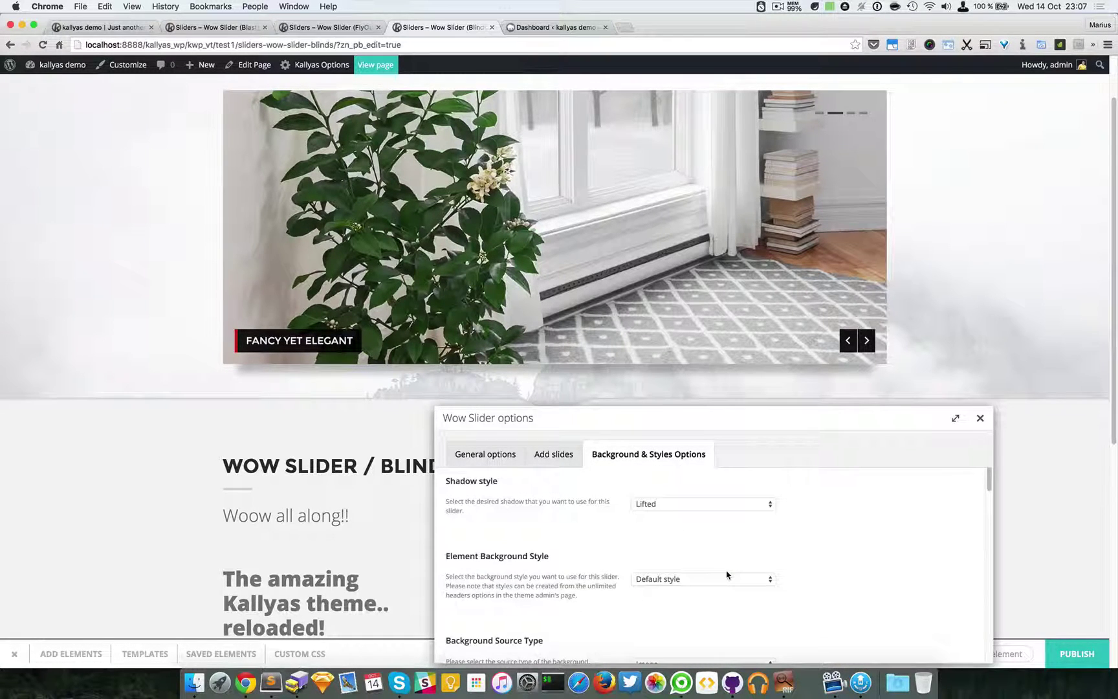
{"action": "scroll", "coordinate": [726, 573], "scroll_direction": "down", "scroll_amount": 2}
{"action": "left_click_drag", "start_coordinate": [791, 432], "coordinate": [814, 358]}
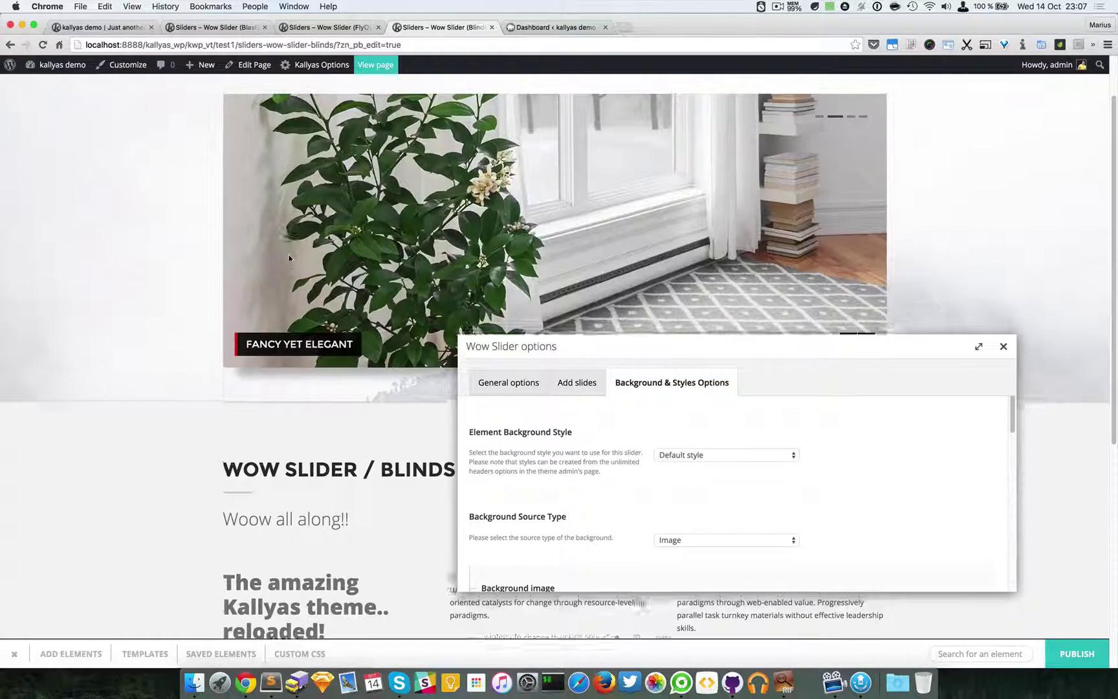
{"action": "scroll", "coordinate": [289, 257], "scroll_direction": "up", "scroll_amount": 2}
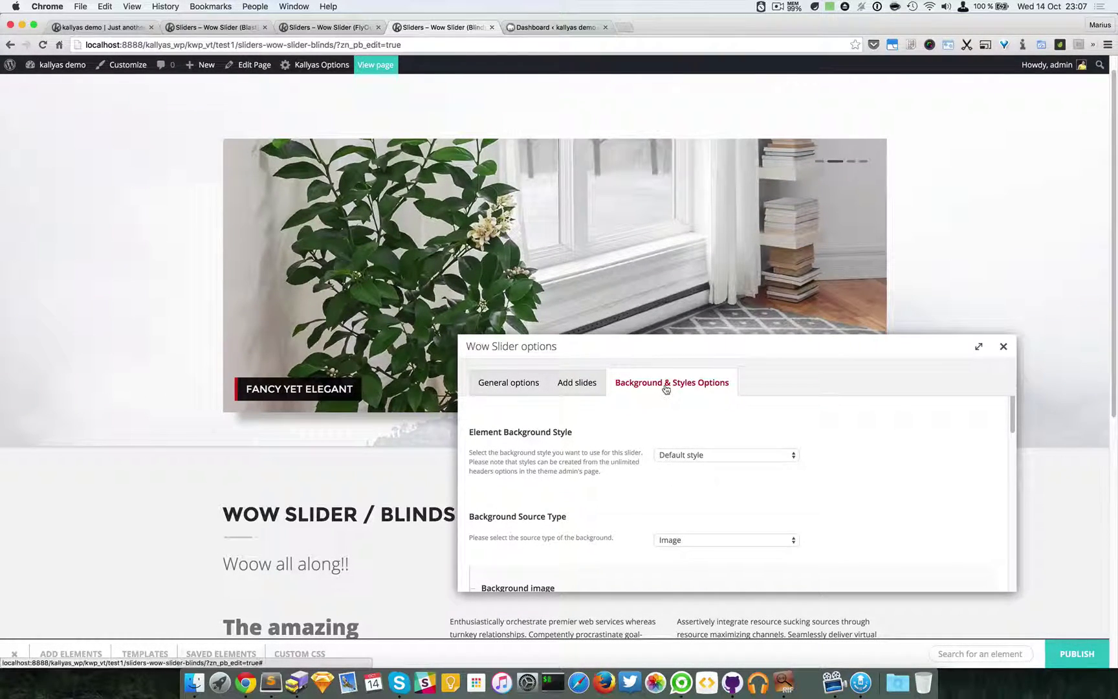
{"action": "scroll", "coordinate": [696, 473], "scroll_direction": "down", "scroll_amount": 5}
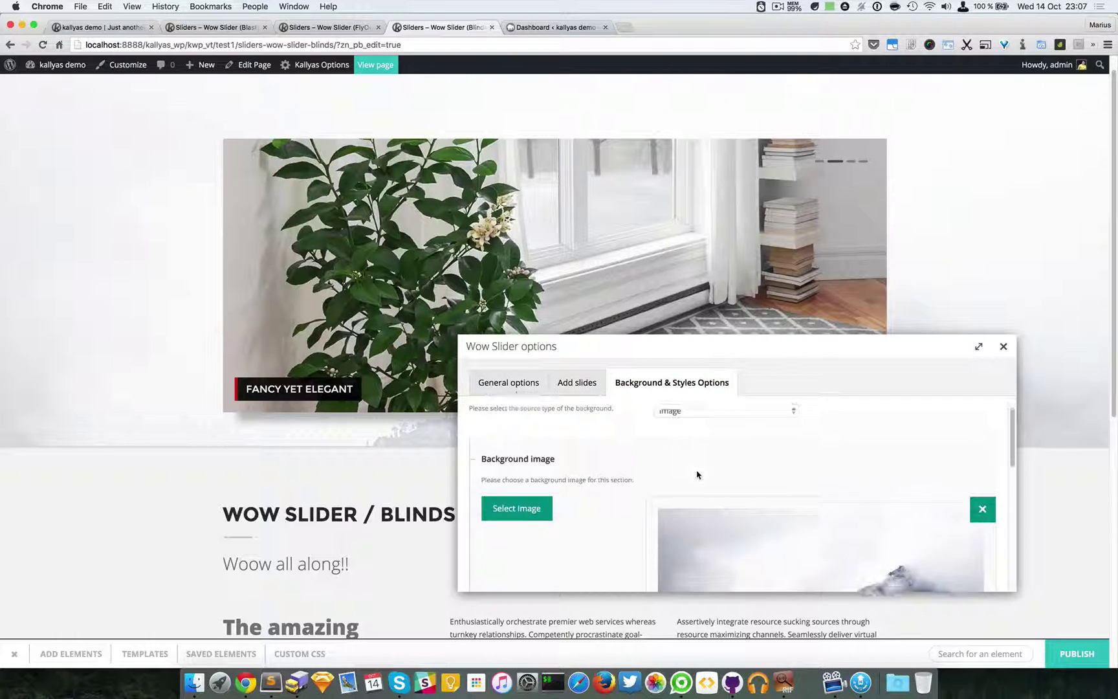
{"action": "scroll", "coordinate": [696, 474], "scroll_direction": "down", "scroll_amount": 10}
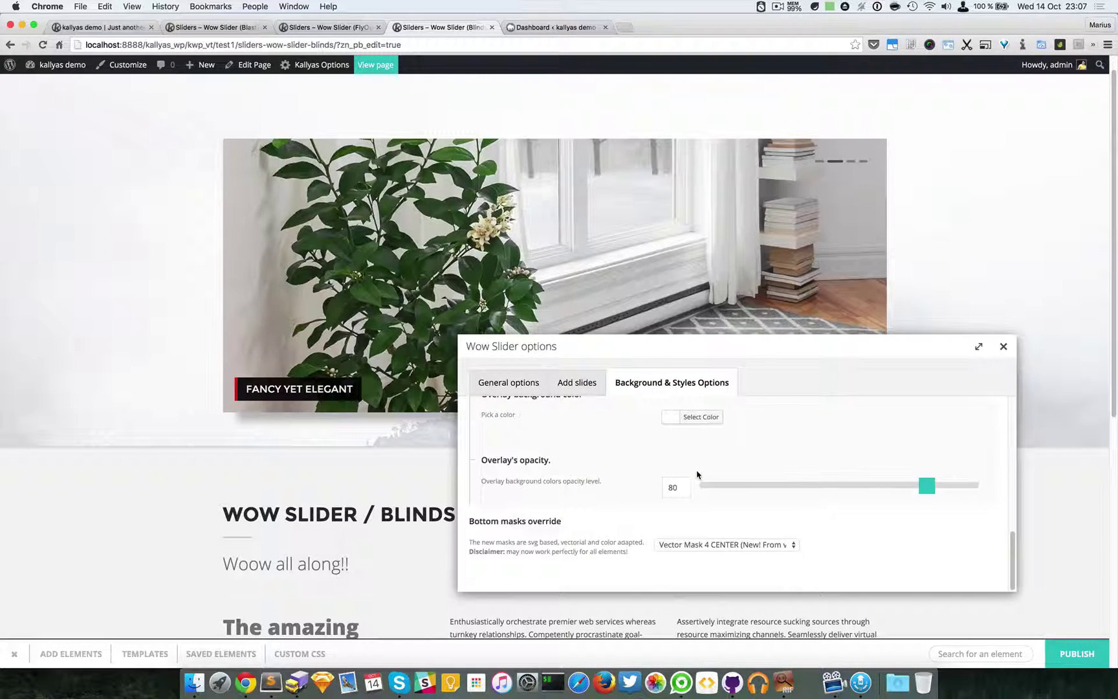
{"action": "scroll", "coordinate": [697, 474], "scroll_direction": "up", "scroll_amount": 15}
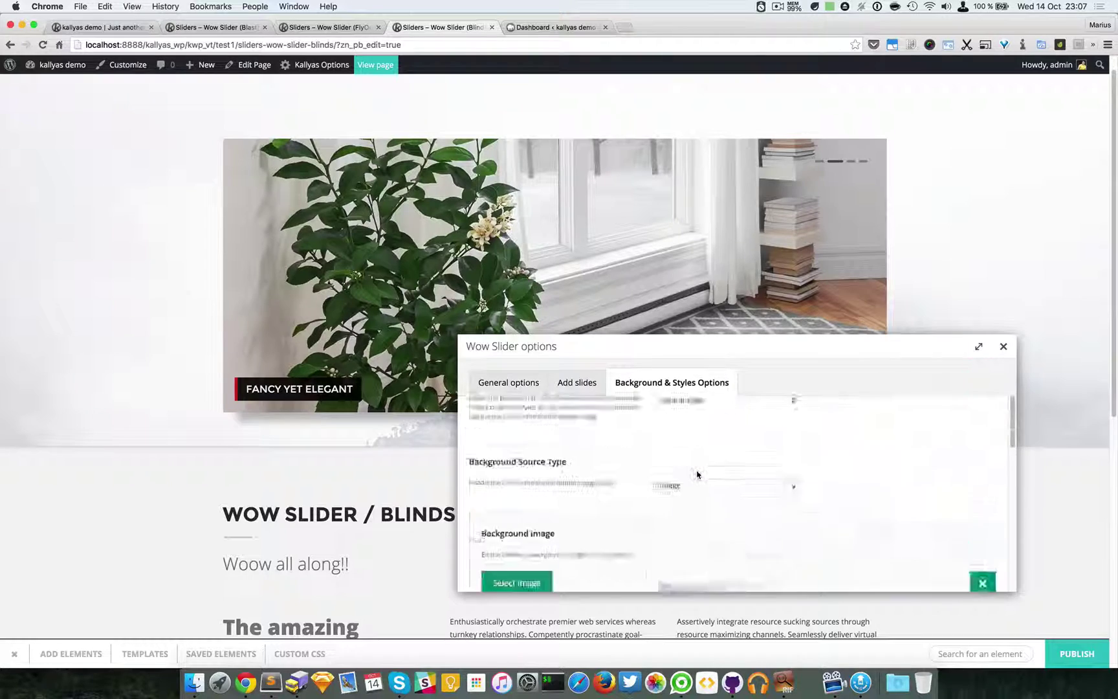
{"action": "scroll", "coordinate": [697, 474], "scroll_direction": "down", "scroll_amount": 10}
{"action": "scroll", "coordinate": [697, 475], "scroll_direction": "up", "scroll_amount": 10}
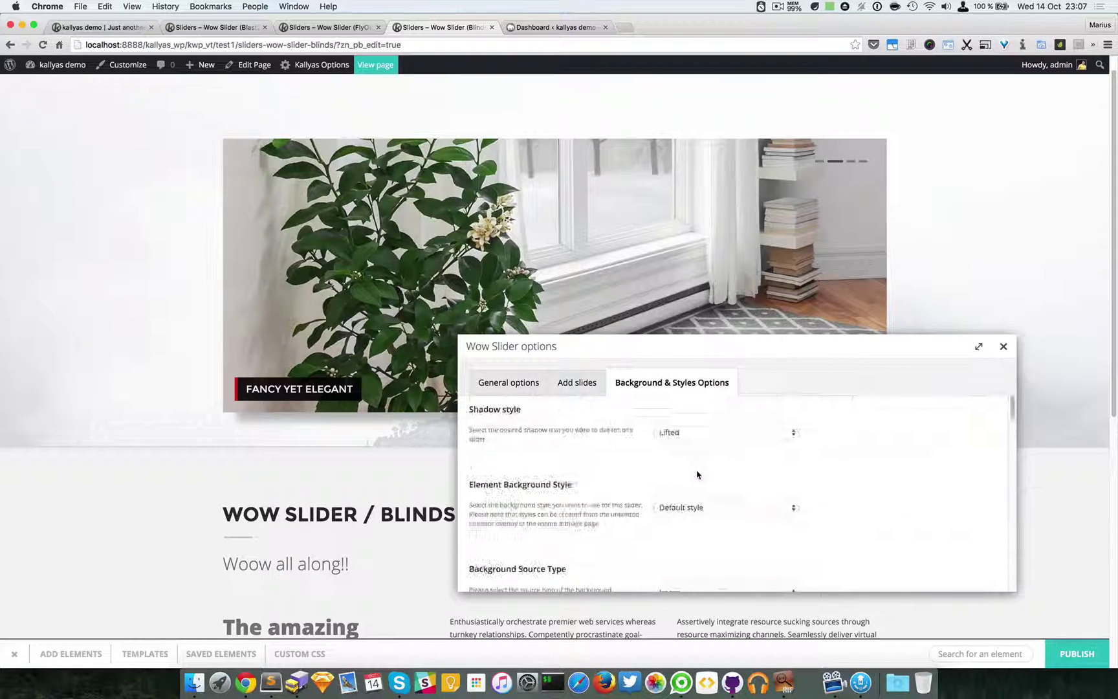
In the slides list, add a fifth slide and delete it again, leaving four slides
{"action": "left_click", "coordinate": [577, 383]}
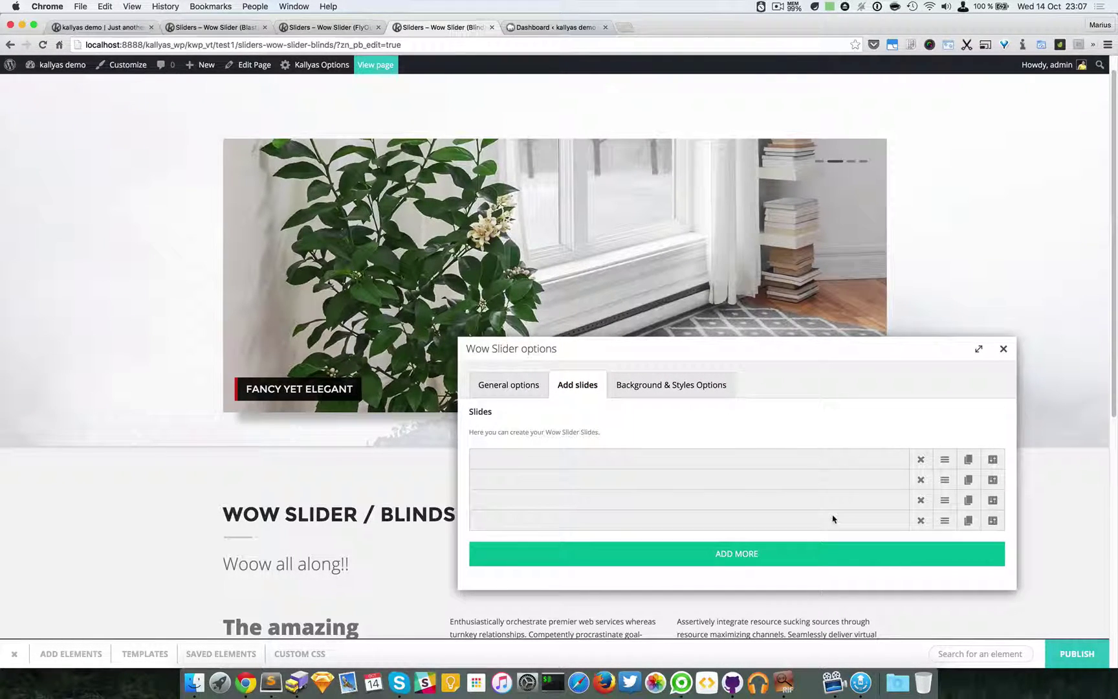
{"action": "left_click", "coordinate": [776, 559]}
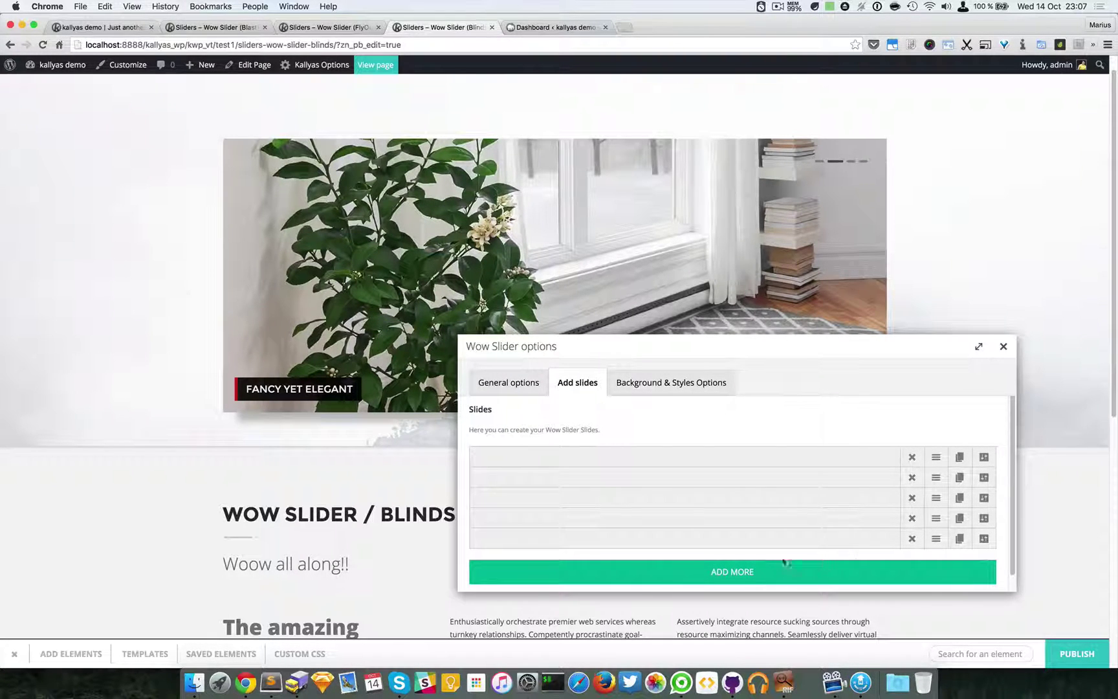
{"action": "left_click", "coordinate": [912, 538]}
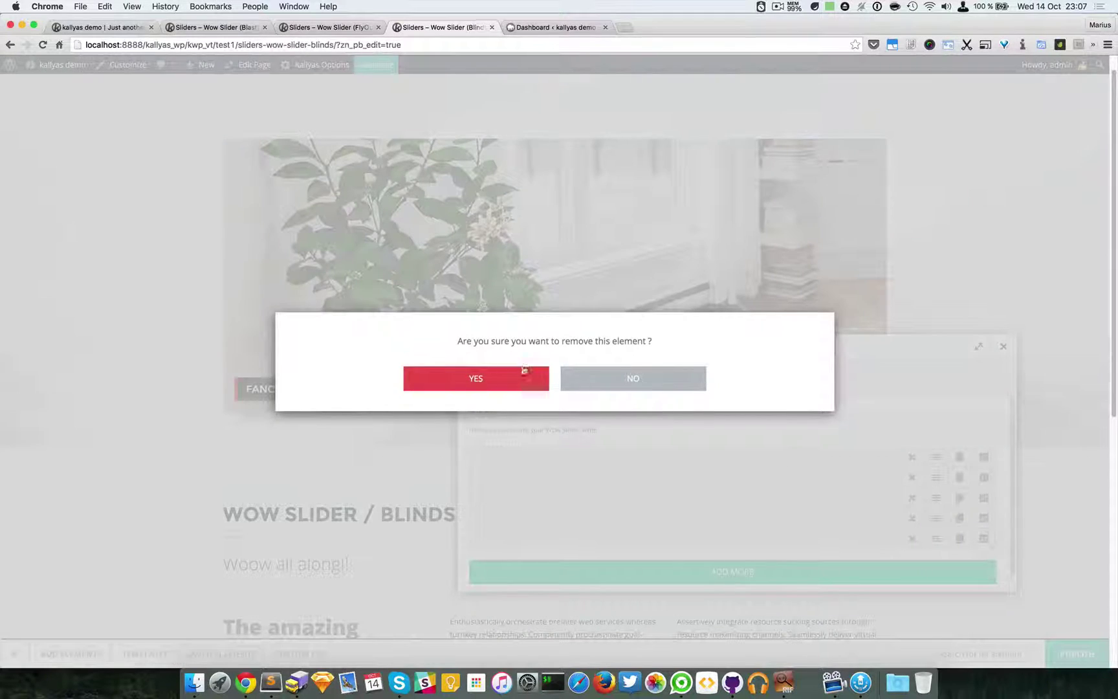
{"action": "left_click", "coordinate": [524, 375]}
{"action": "mouse_move", "coordinate": [945, 464]}
{"action": "left_mouse_down"}
{"action": "mouse_move", "coordinate": [945, 492]}
{"action": "mouse_move", "coordinate": [944, 461]}
{"action": "left_mouse_up"}
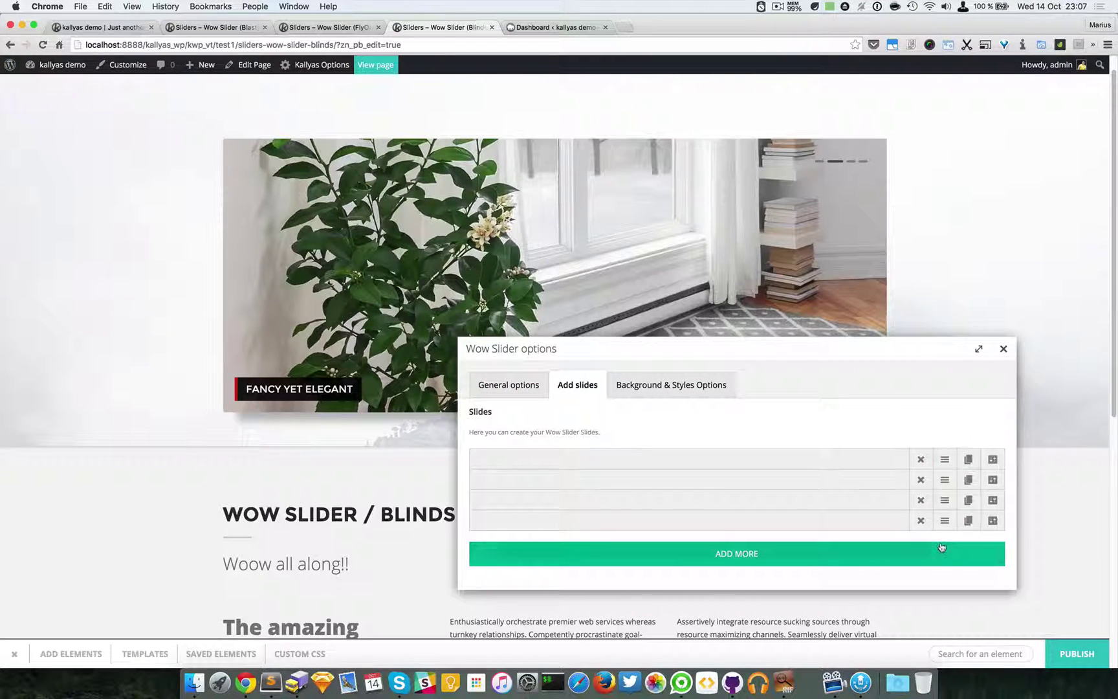
{"action": "left_click", "coordinate": [992, 459]}
{"action": "left_click_drag", "start_coordinate": [660, 264], "coordinate": [776, 372]}
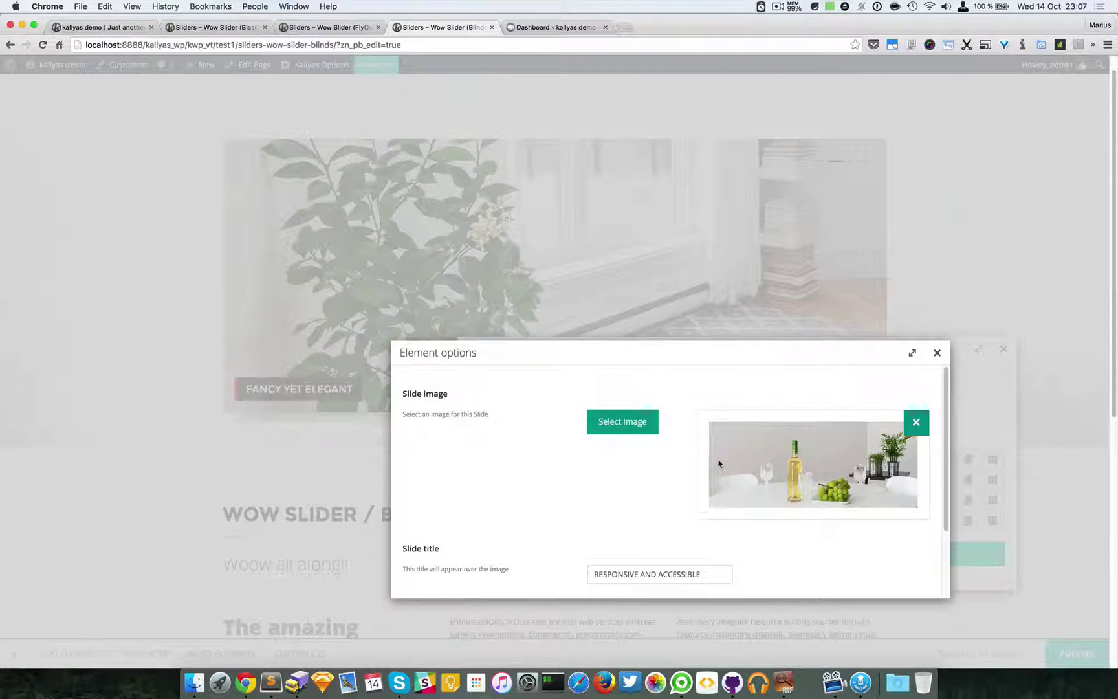
{"action": "scroll", "coordinate": [816, 482], "scroll_direction": "down", "scroll_amount": 3}
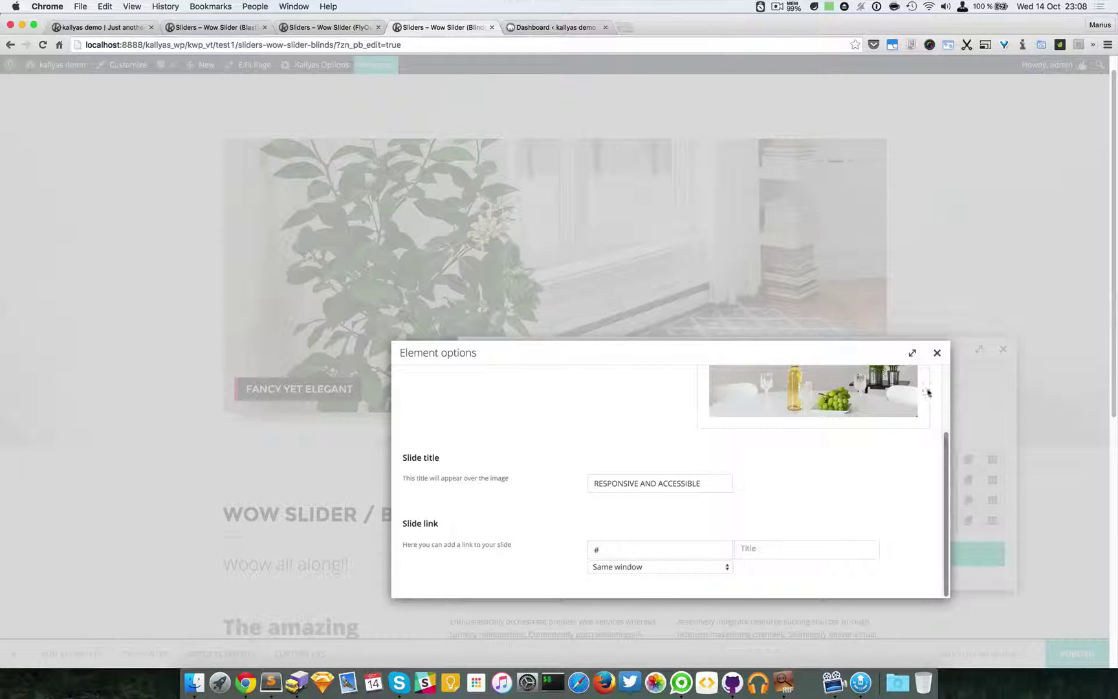
{"action": "left_click", "coordinate": [936, 353]}
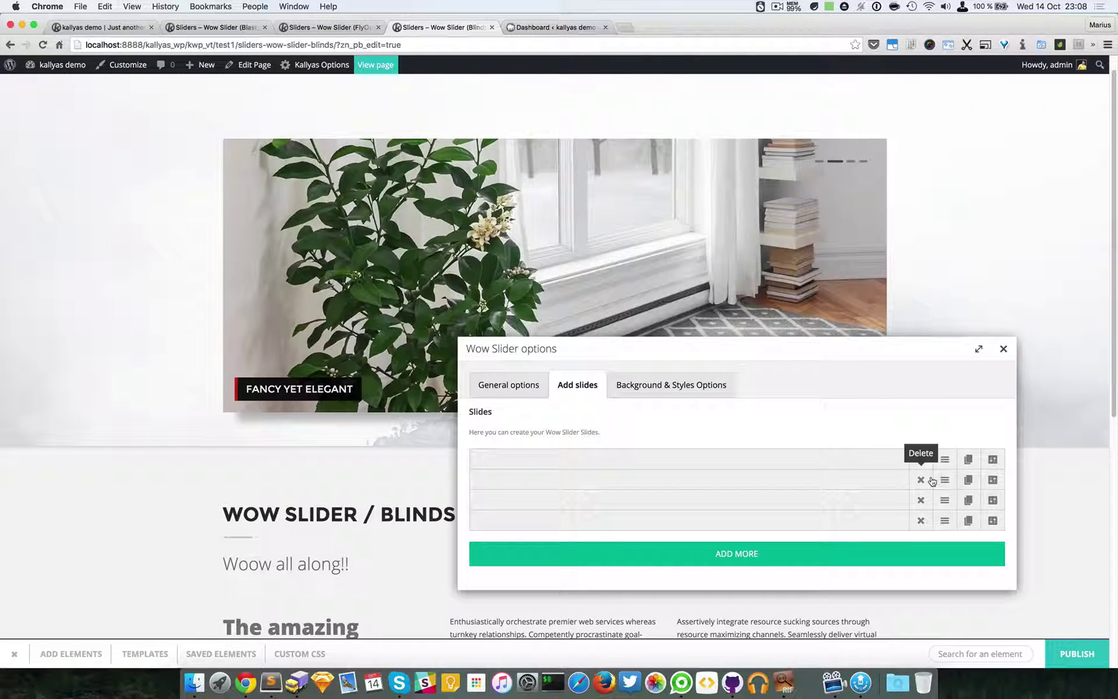
Close the slider options and advance the preview to the plant and white chaise slides
{"action": "left_click", "coordinate": [511, 387]}
{"action": "left_click", "coordinate": [1003, 347]}
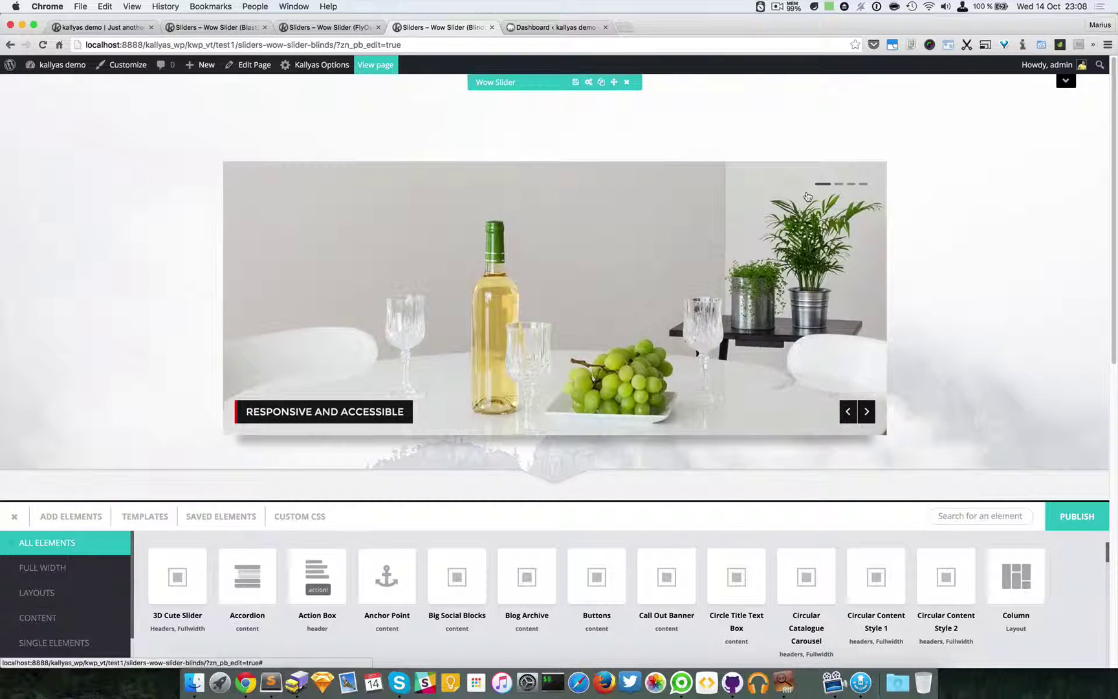
{"action": "left_click", "coordinate": [866, 408]}
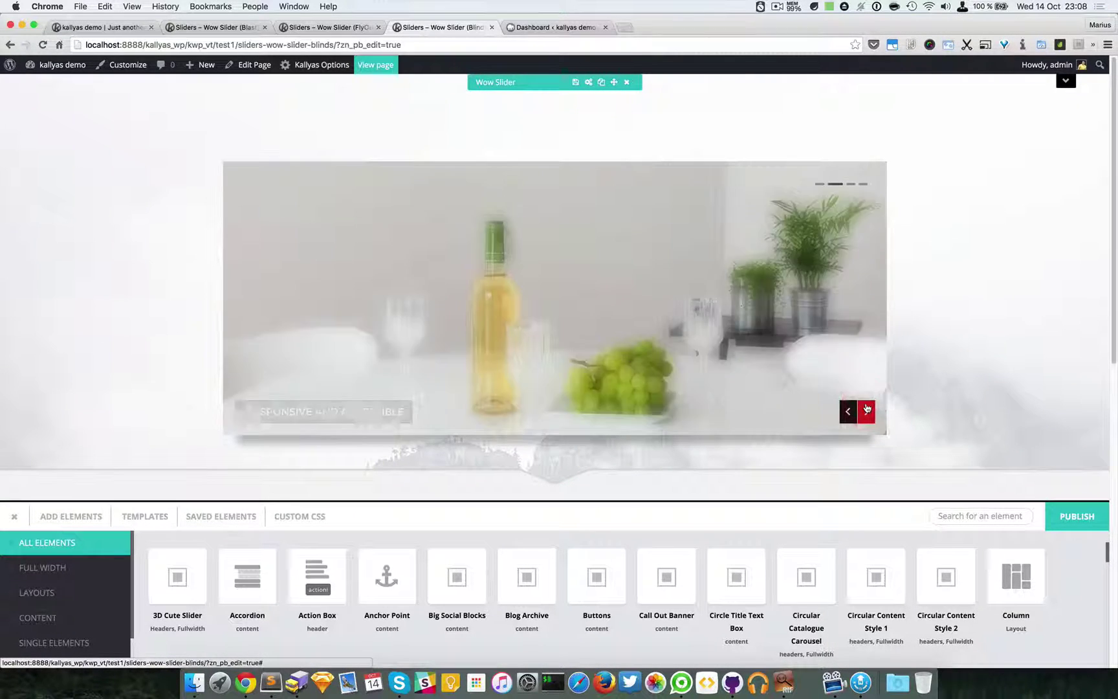
{"action": "left_click", "coordinate": [866, 409]}
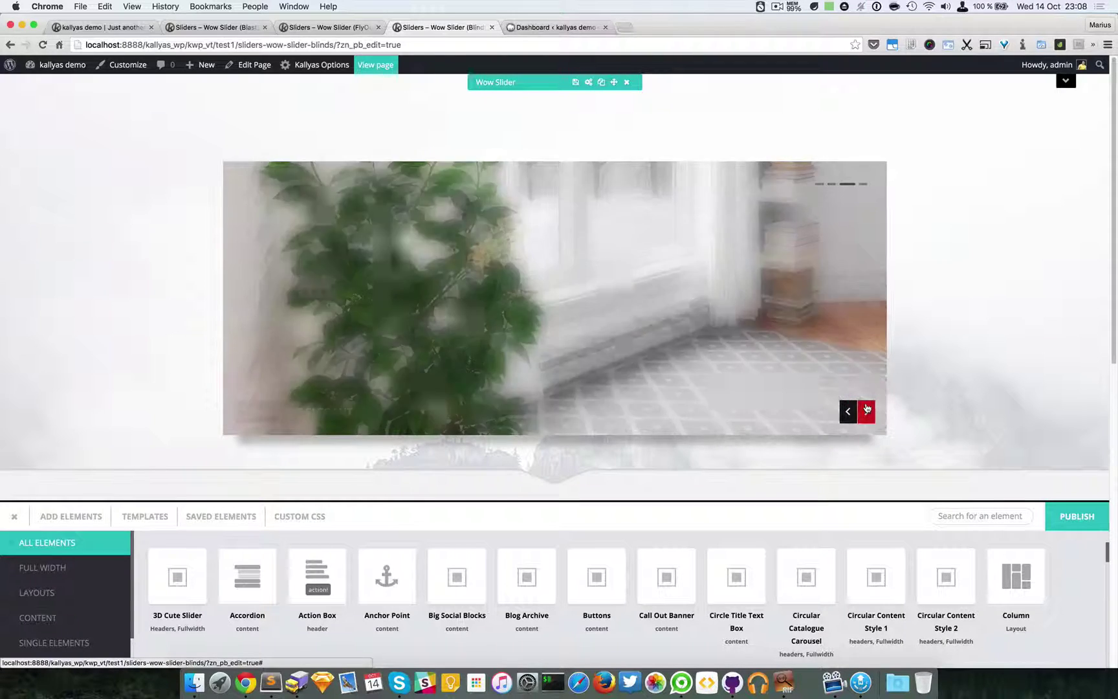